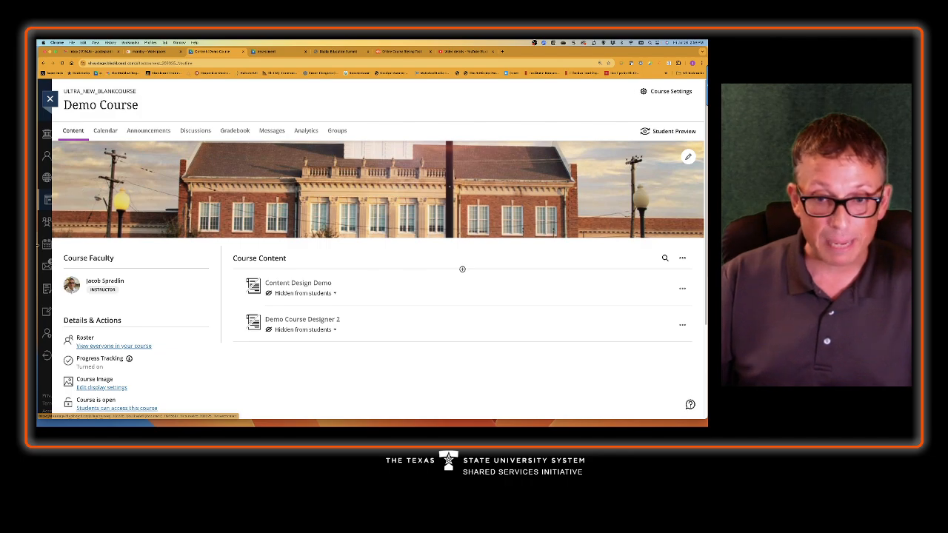
# Create a test at the end of the course content and title it "Demo Test Unit quiz".
pyautogui.click(462, 342)
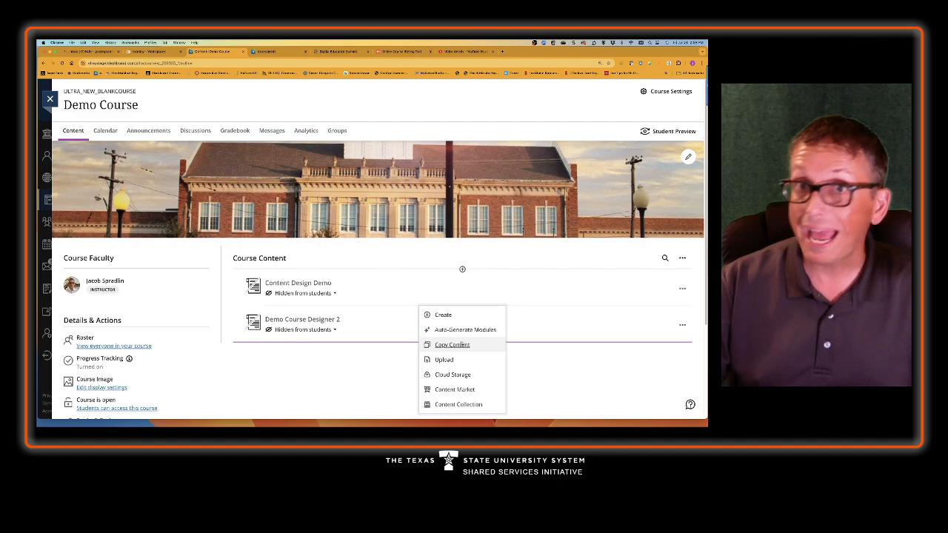
pyautogui.click(445, 318)
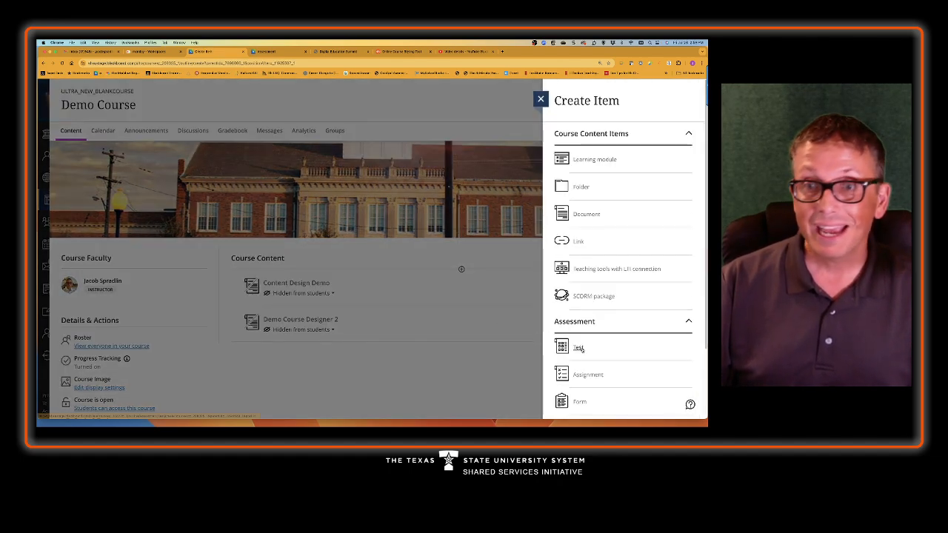
pyautogui.click(579, 349)
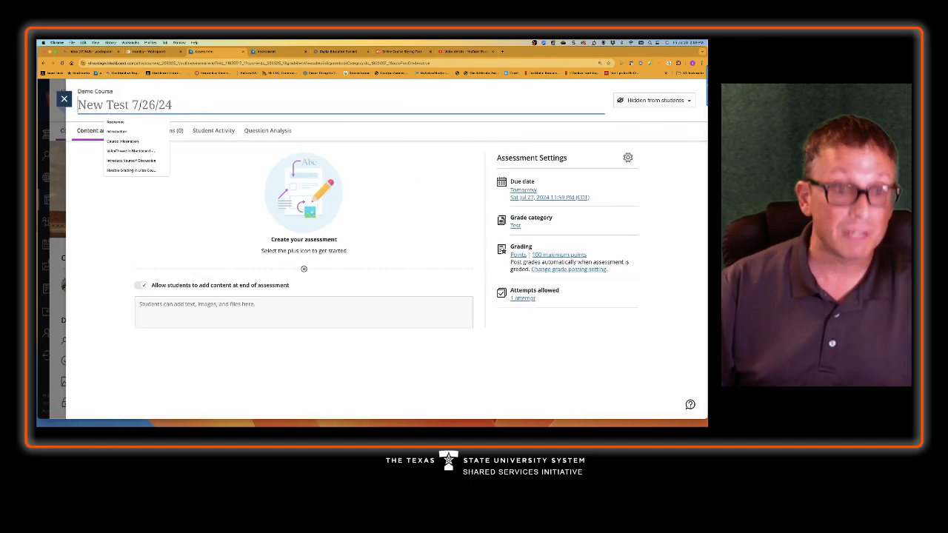
pyautogui.write('Demo Tes')
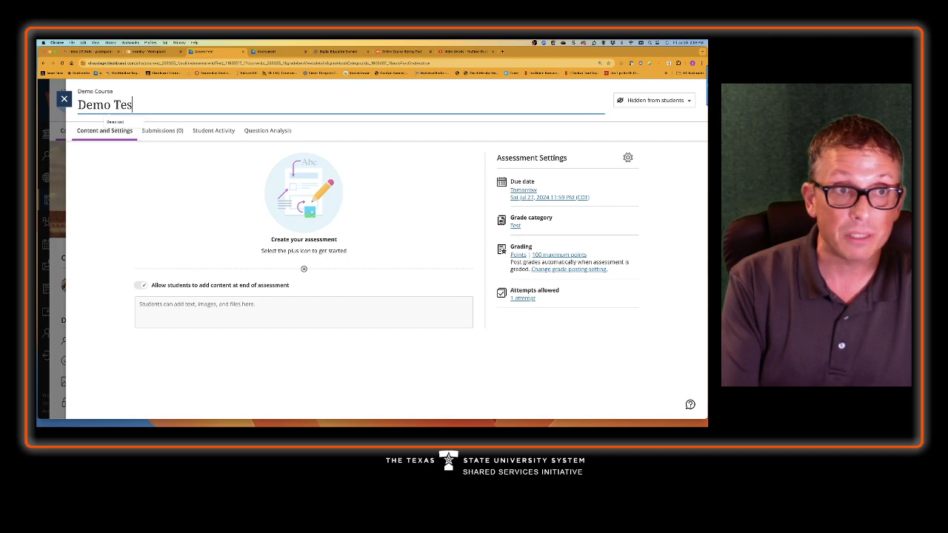
pyautogui.write('t Ui')
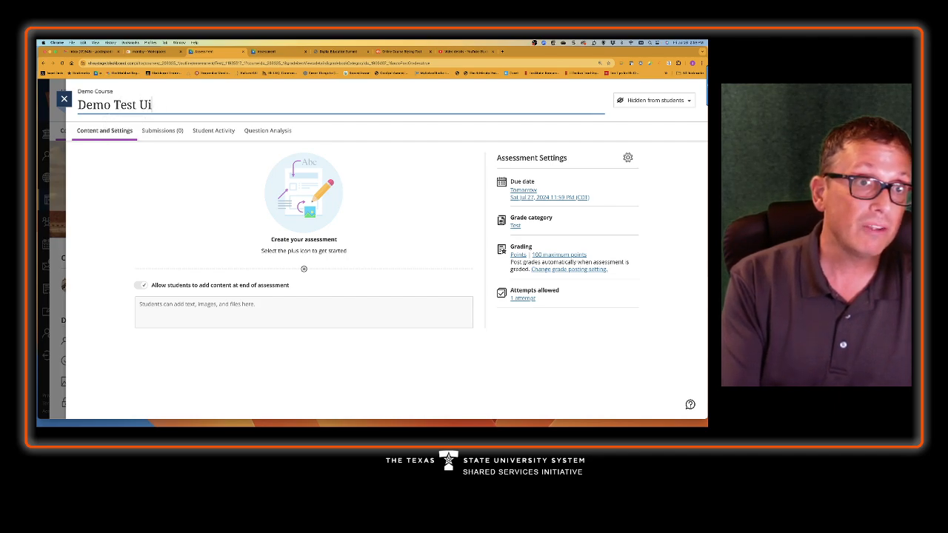
pyautogui.press('BackSpace')
pyautogui.write('nit quiz')
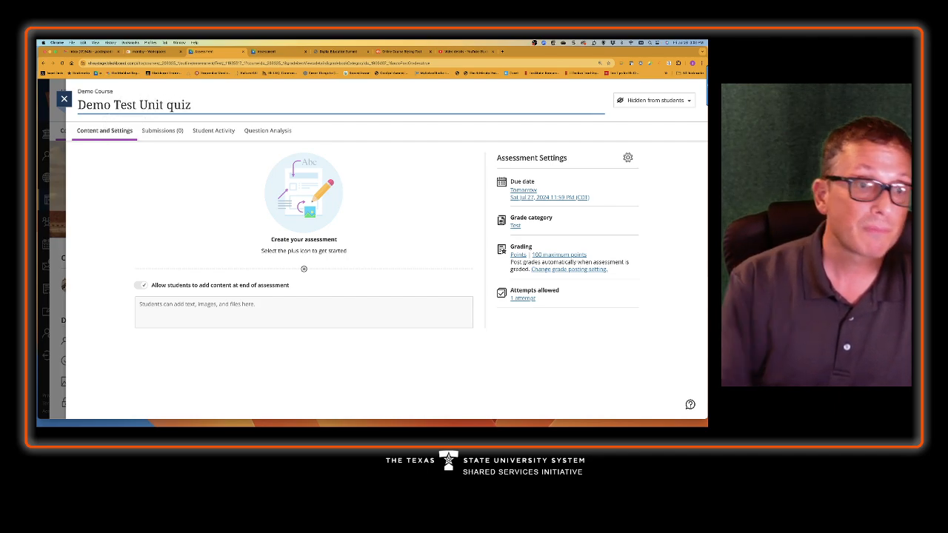
# Add a True/False question reading "Water is wet." with True as the correct answer and save it.
pyautogui.click(304, 269)
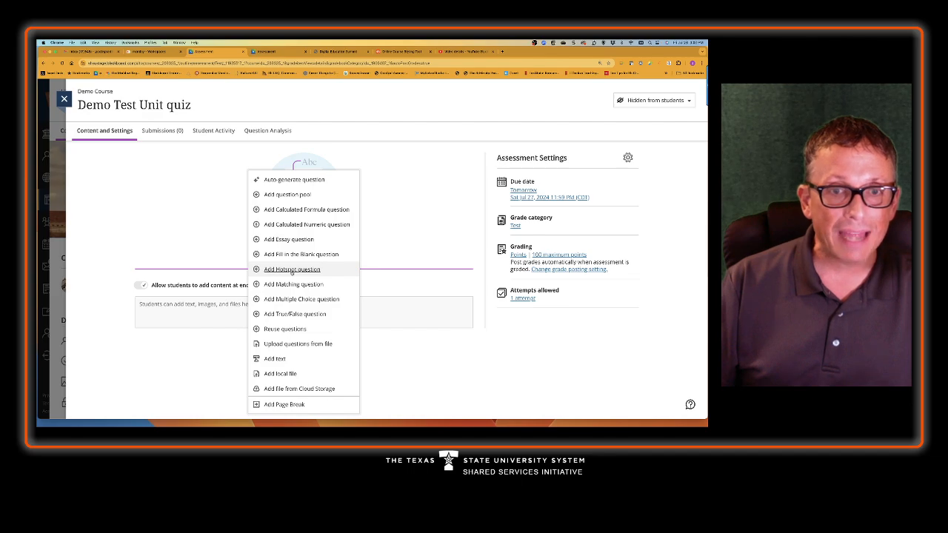
pyautogui.click(303, 317)
pyautogui.click(181, 212)
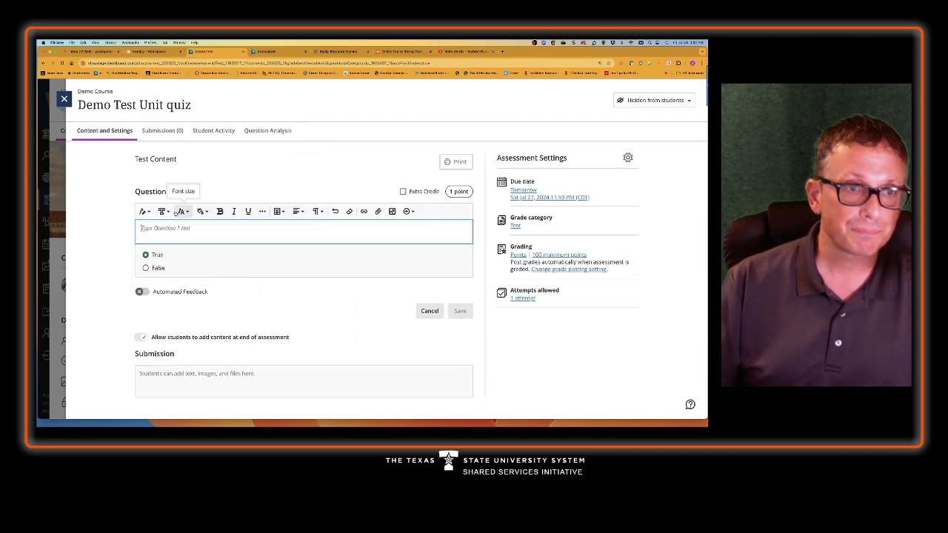
pyautogui.write('Water is wet.')
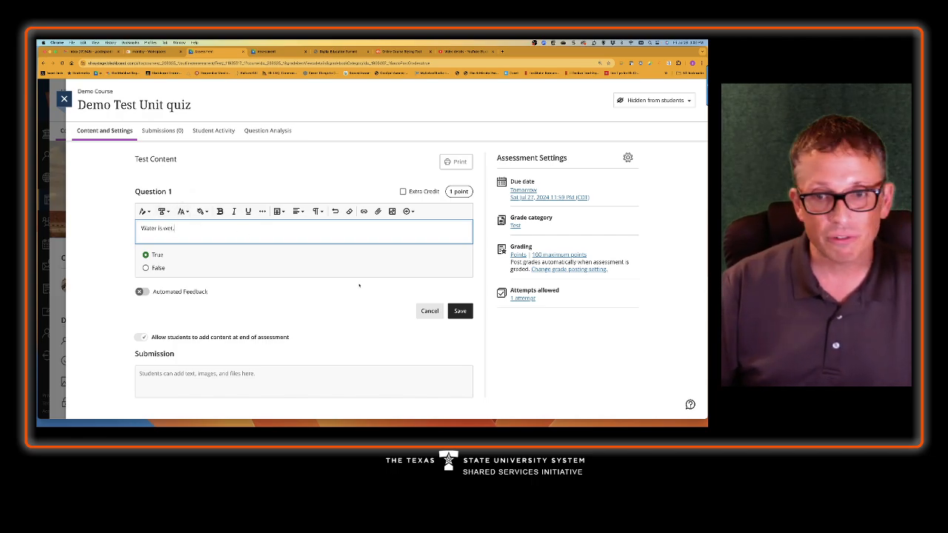
pyautogui.click(460, 311)
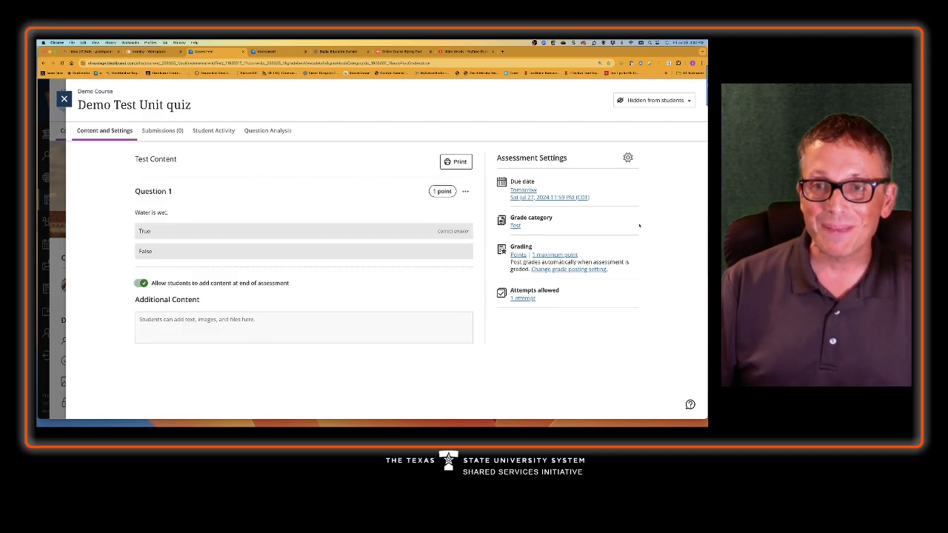
# Make the test visible to students and paste the "Lorem ipsum" placeholder paragraph as its description, saving the settings and closing the test.
pyautogui.click(654, 100)
pyautogui.click(653, 117)
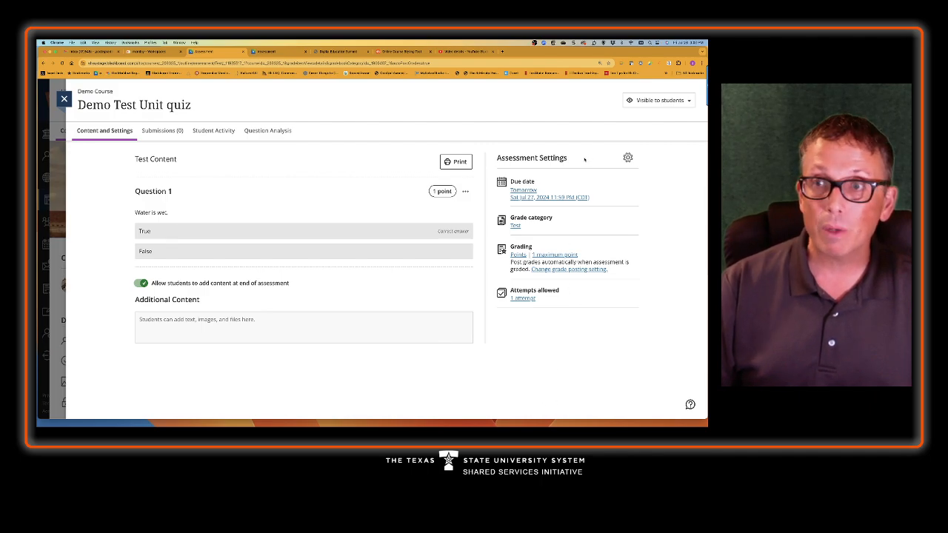
pyautogui.click(628, 157)
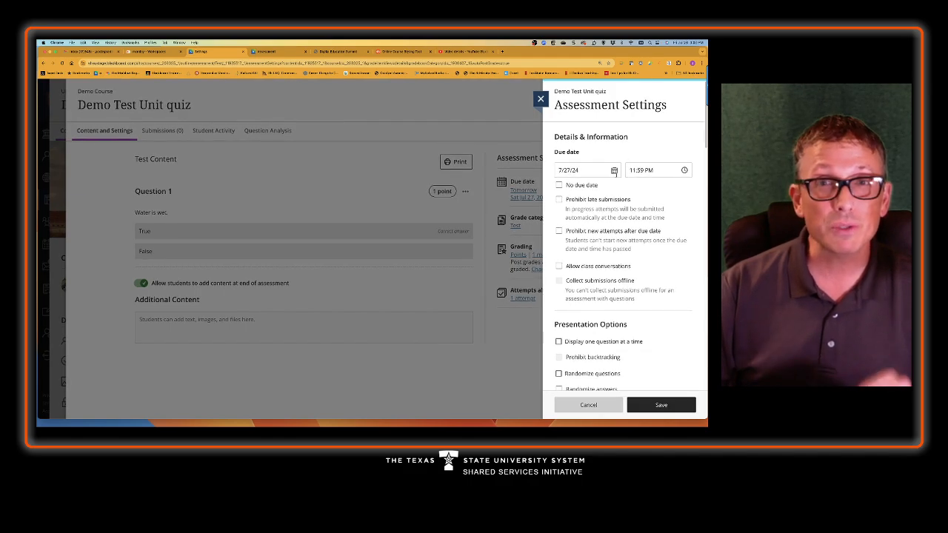
pyautogui.scroll(-10, 614, 171)
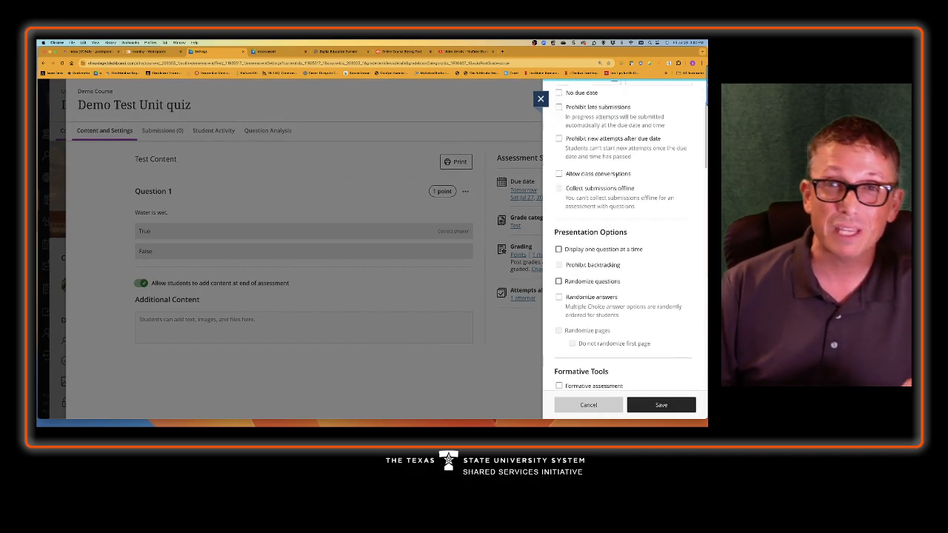
pyautogui.scroll(-10, 617, 177)
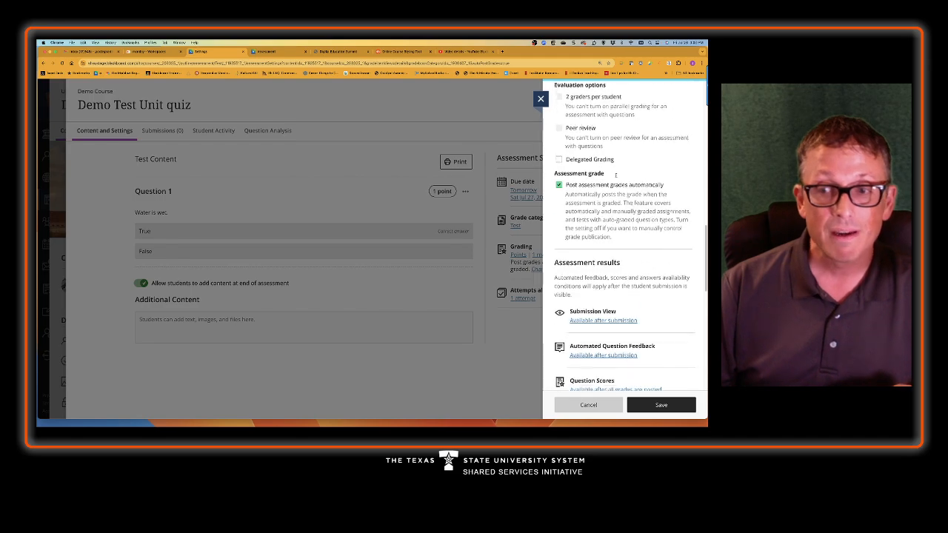
pyautogui.click(602, 317)
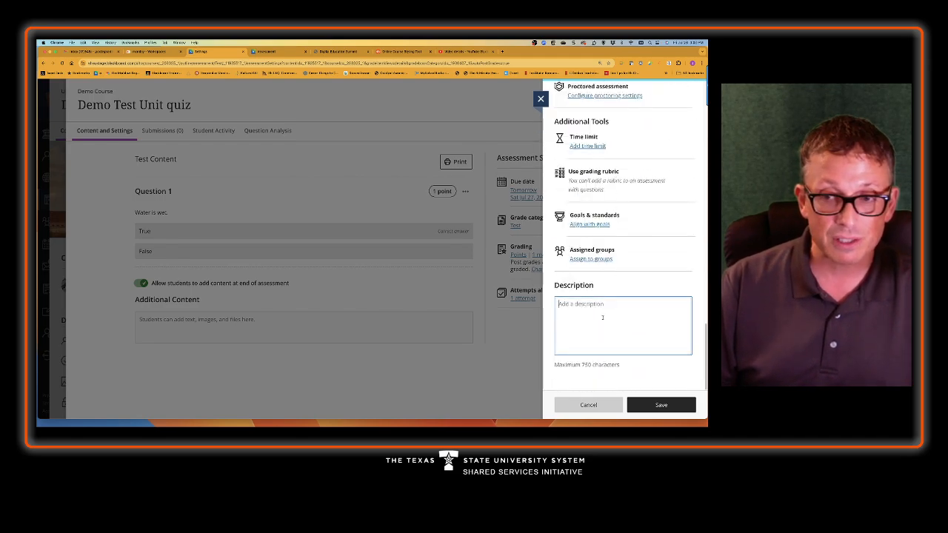
pyautogui.press('super+v')
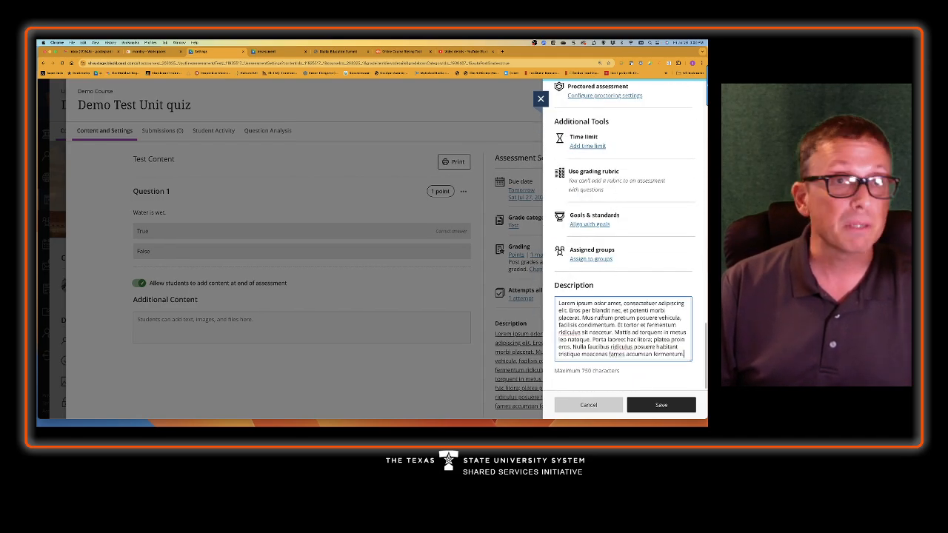
pyautogui.click(661, 406)
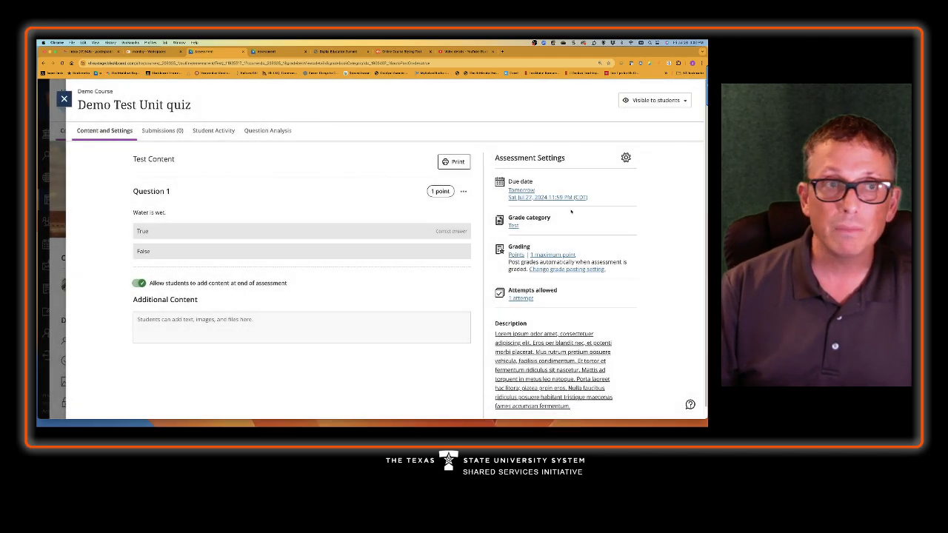
pyautogui.scroll(-1, 327, 141)
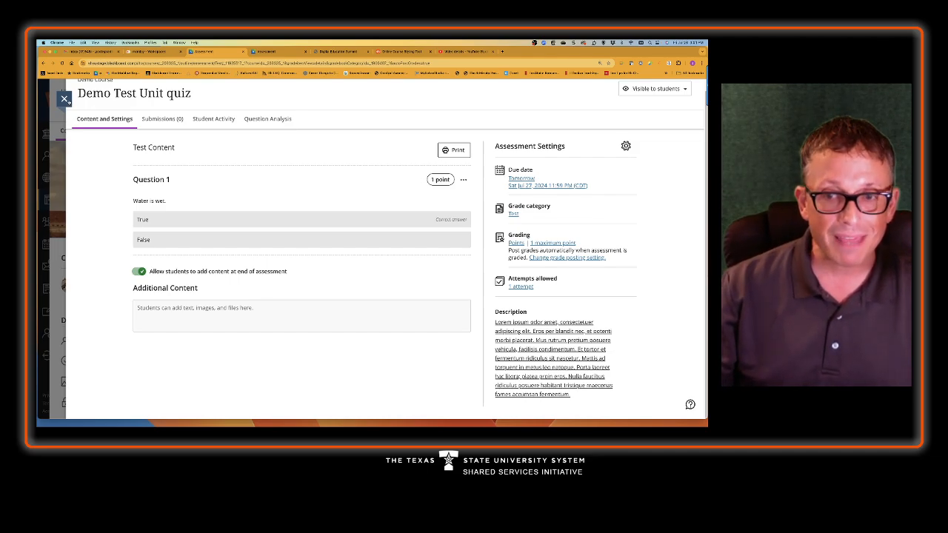
pyautogui.click(65, 99)
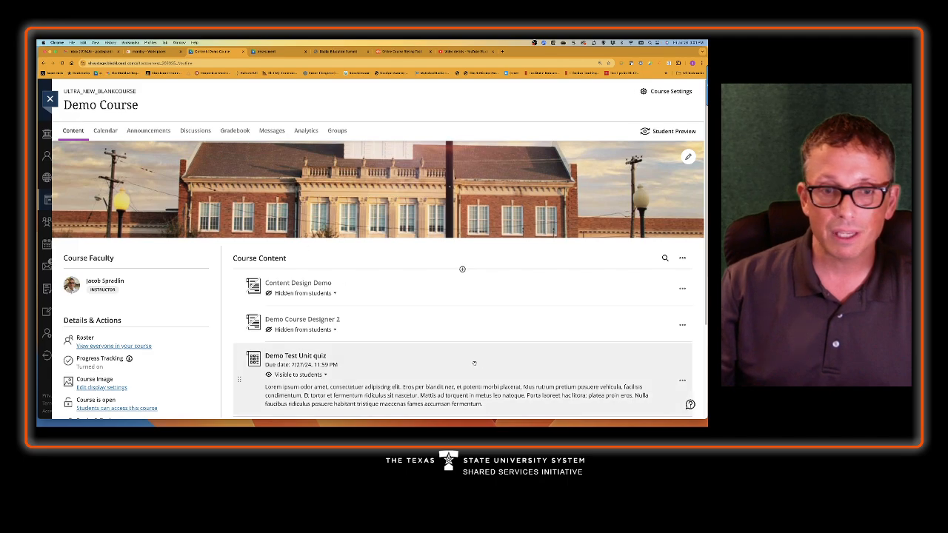
# Create a document between Demo Course Designer 2 and Demo Test Unit quiz, titled "Detailed Exam Instructions".
pyautogui.scroll(-1, 429, 351)
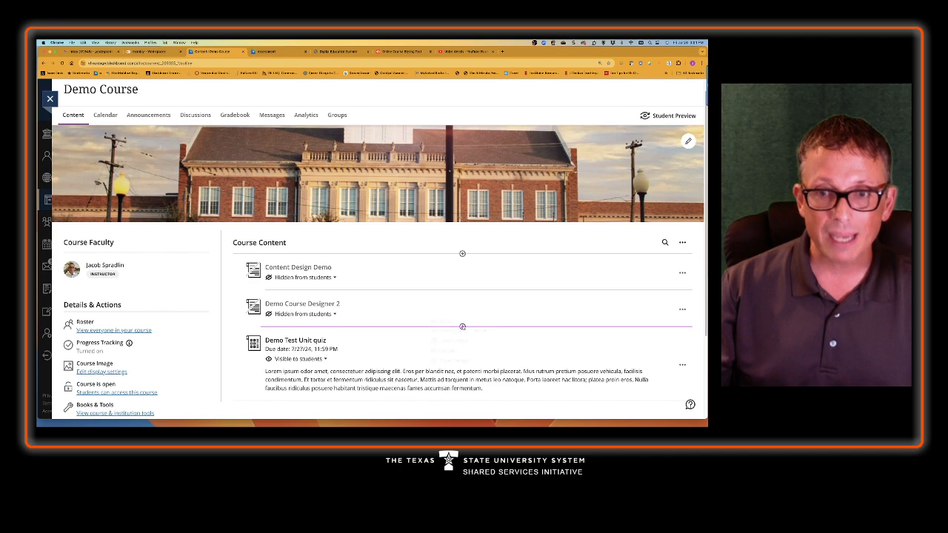
pyautogui.click(462, 327)
pyautogui.click(444, 315)
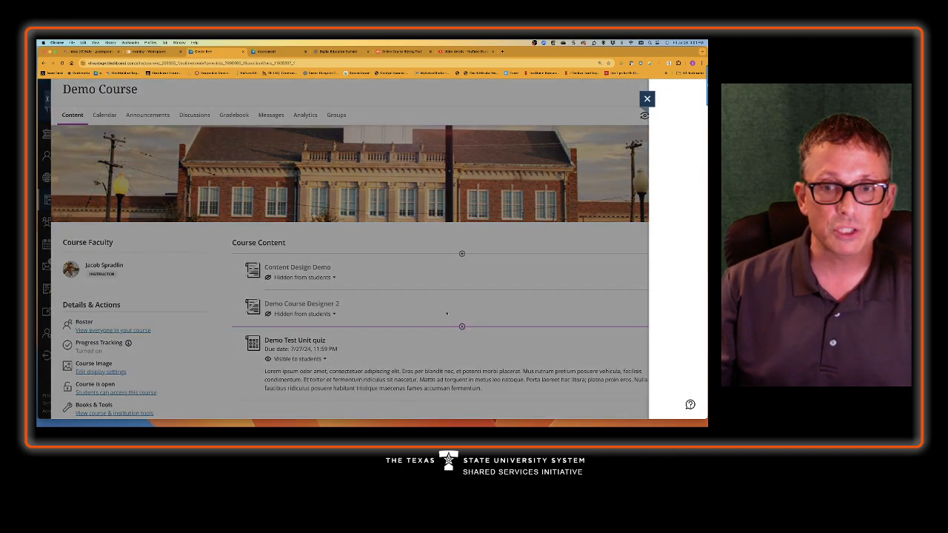
pyautogui.click(575, 219)
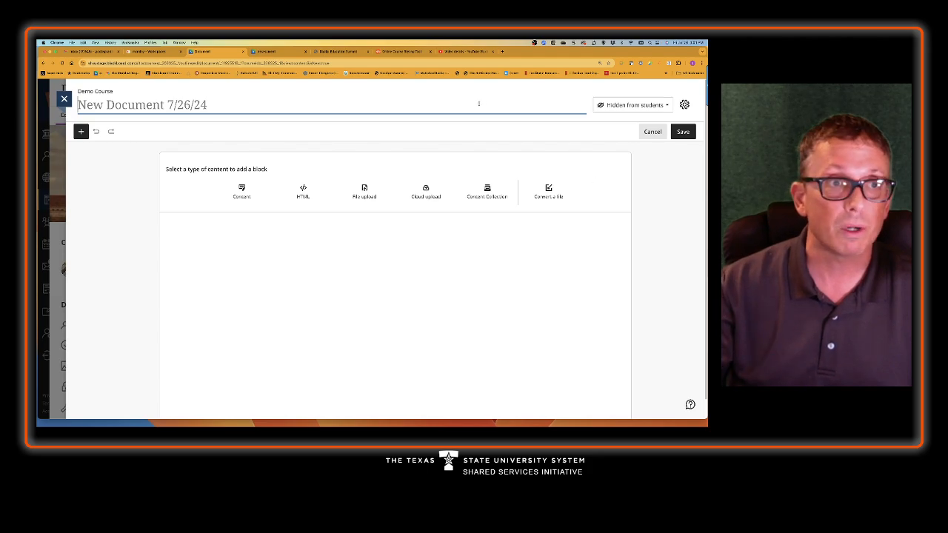
pyautogui.write('Detailed Exam INs')
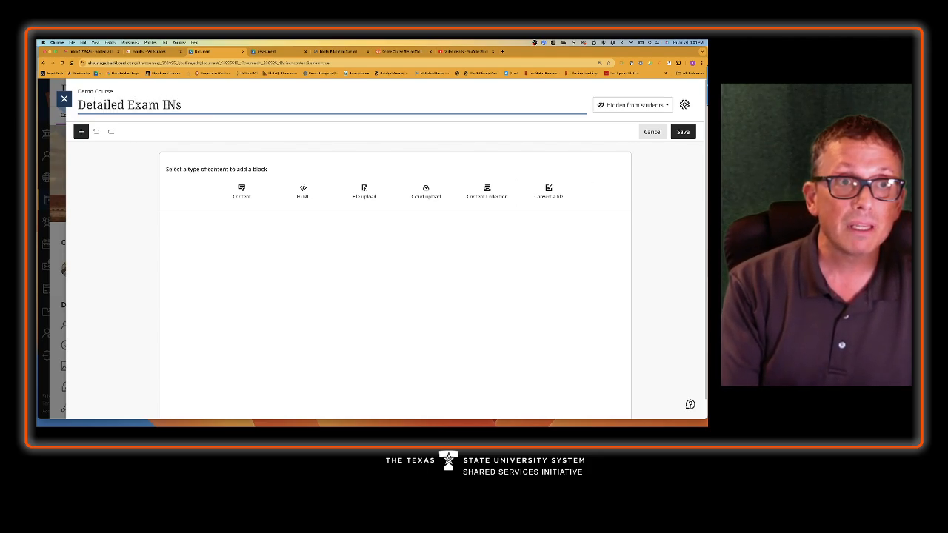
pyautogui.press('BackSpace')
pyautogui.press('BackSpace')
pyautogui.write('nstructions')
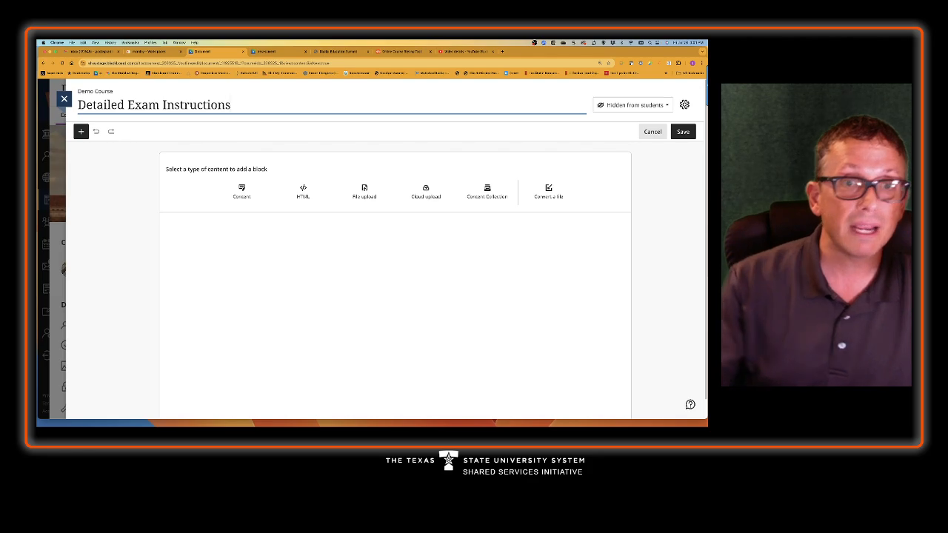
# Add a content block with the "Lorem ipsum" paragraph followed by a numbered list of one, two and three.
pyautogui.click(243, 192)
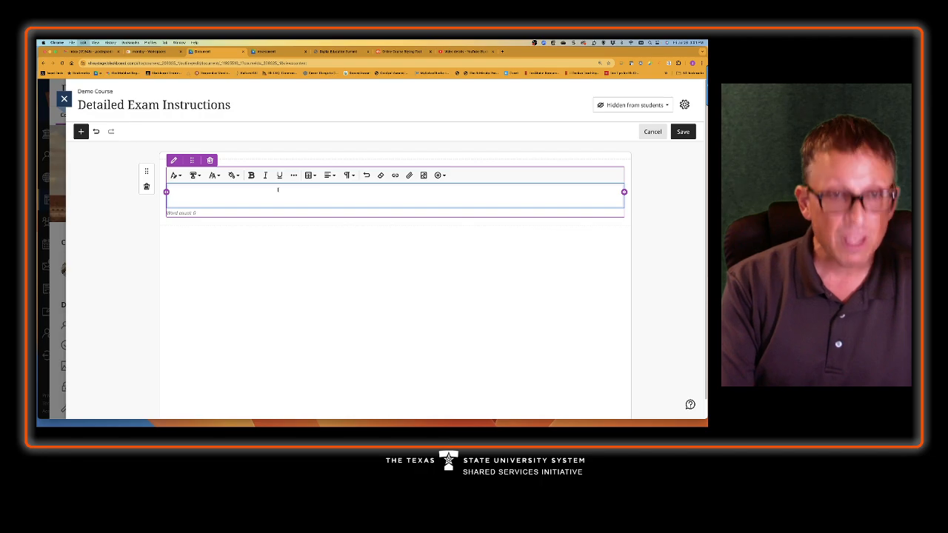
pyautogui.write('Lorem ipsum odor amet, consectetuer adipiscing elit. Eros per blandit nec, et potenti morbi placerat. Mus rutrum pretium posuere vehicula, facilisis condimentum. Et tortor et fermentum ridiculus sit nascetur. Mattis ad torquent in metus leo natoque. Porta laoreet hac litora; platea proin eros. Nulla faucibus ridiculus posuere habitant tristique maecenas fames accumsan fermentum.')
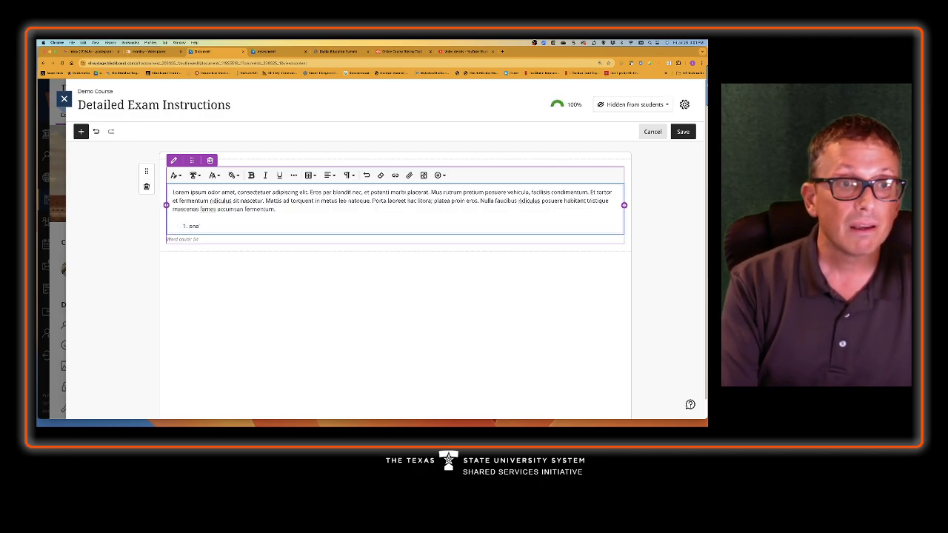
pyautogui.press('Return')
pyautogui.write('two')
pyautogui.press('Return')
pyautogui.write('thr')
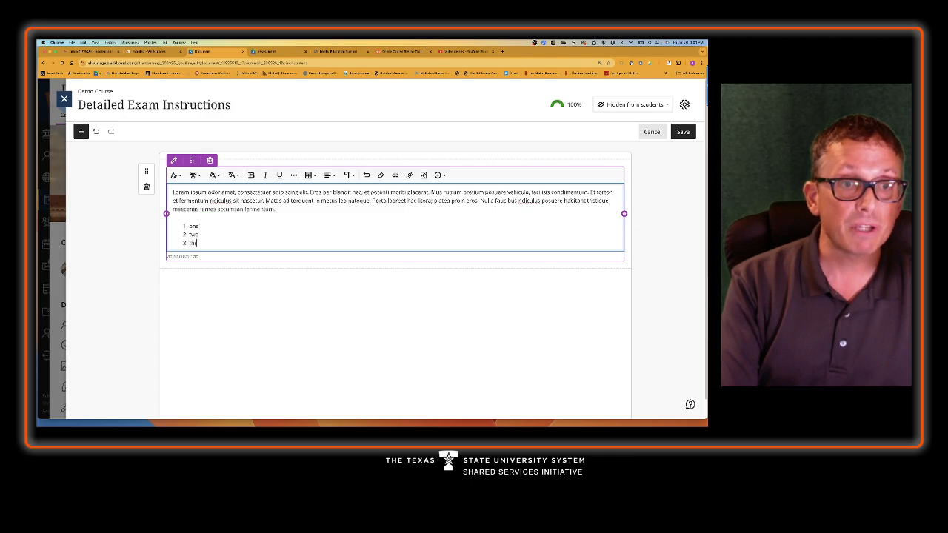
pyautogui.write('ee')
pyautogui.press('Return')
pyautogui.click(366, 311)
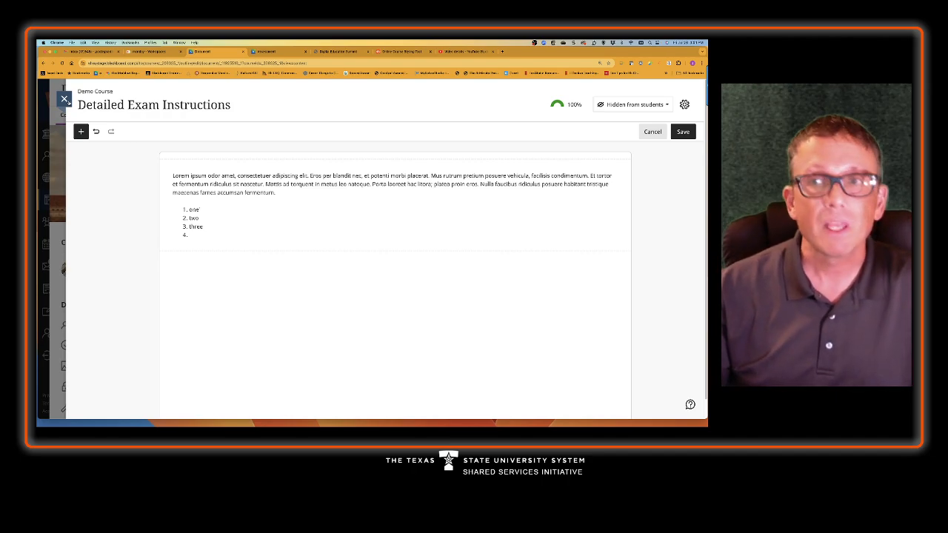
# Make the Detailed Exam Instructions document visible to students, save it and return to the course content.
pyautogui.click(611, 108)
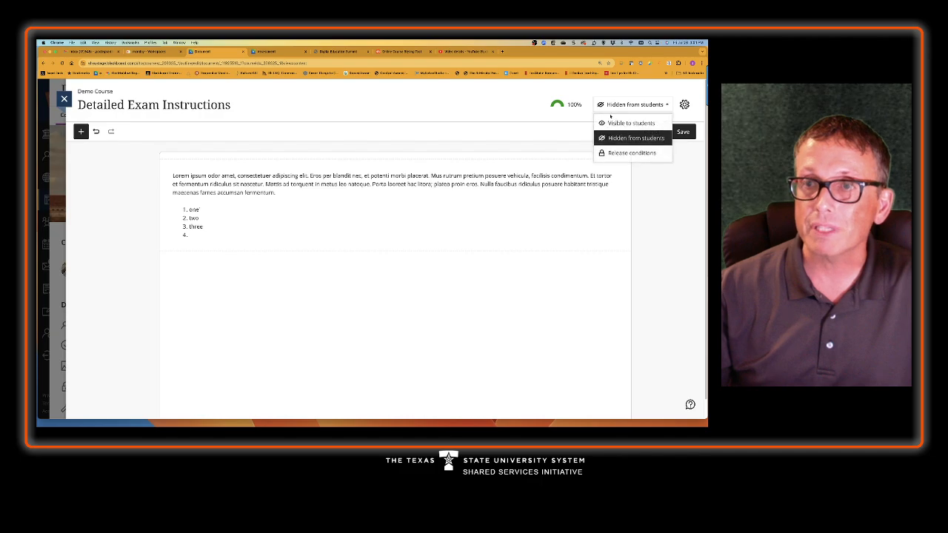
pyautogui.click(618, 122)
pyautogui.click(681, 132)
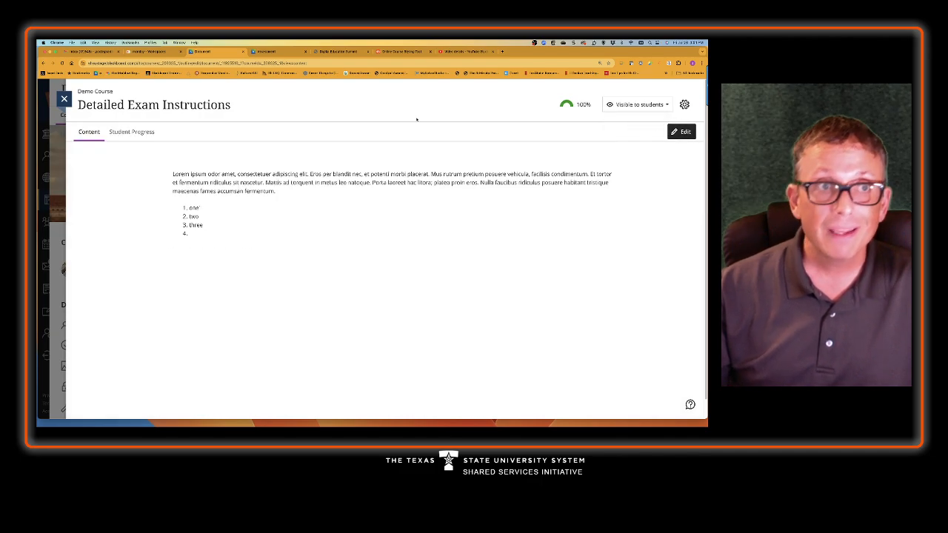
pyautogui.click(64, 98)
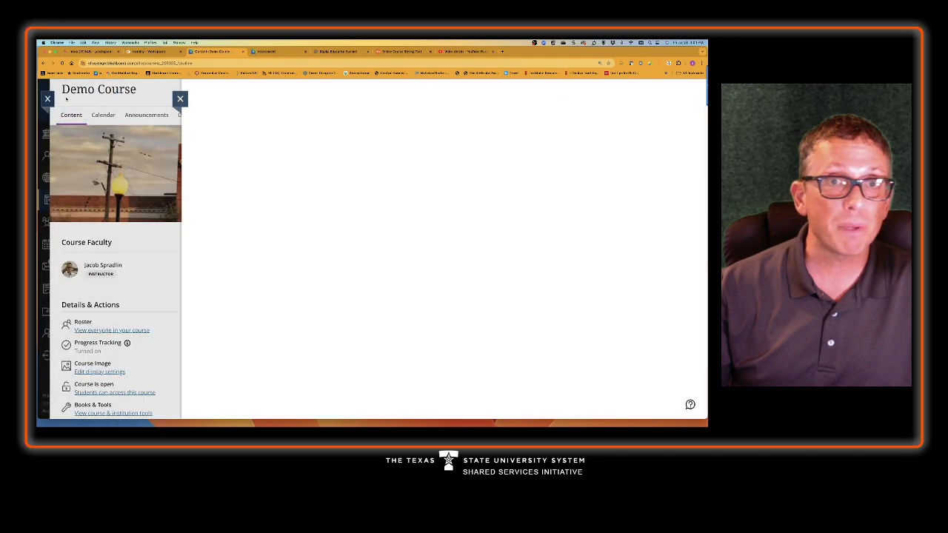
# Create a new assignment below Demo Test Unit quiz in the course content.
pyautogui.scroll(-3, 338, 175)
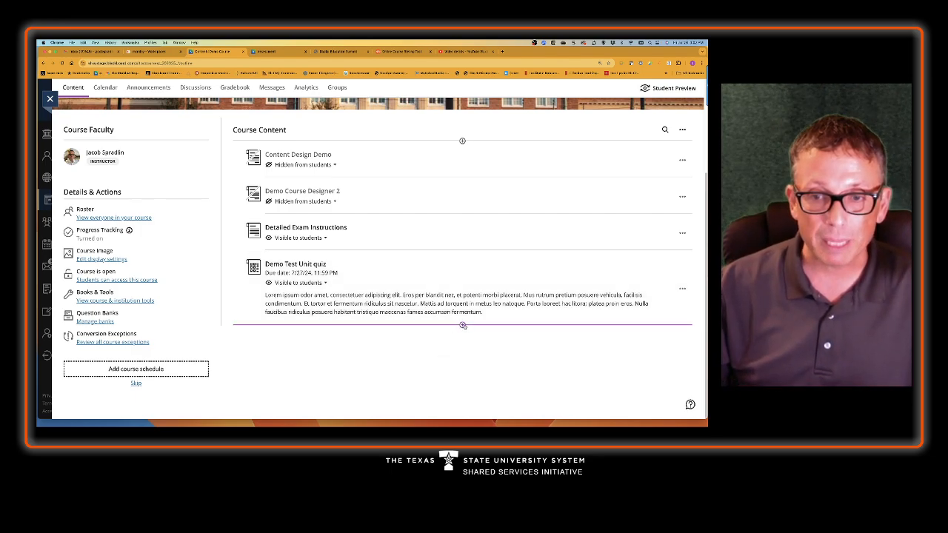
pyautogui.click(462, 326)
pyautogui.click(443, 316)
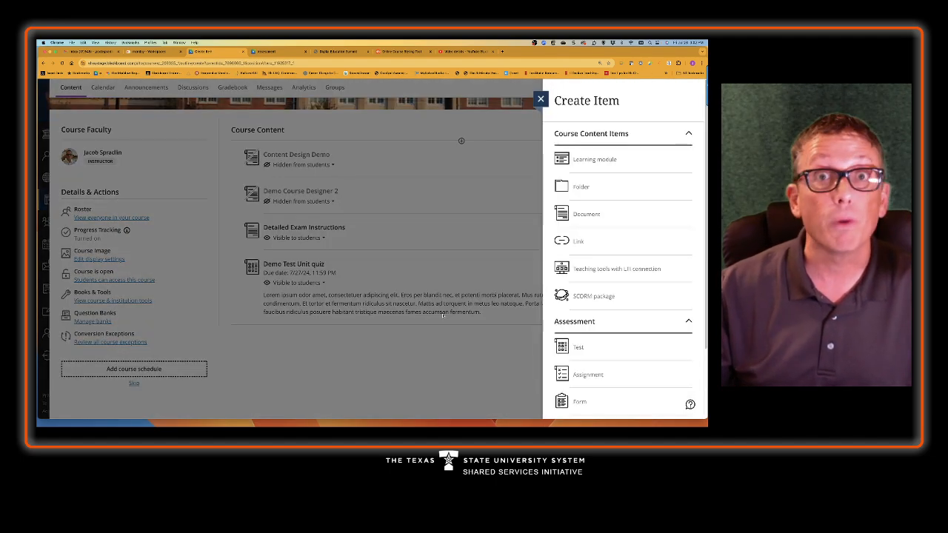
pyautogui.click(589, 375)
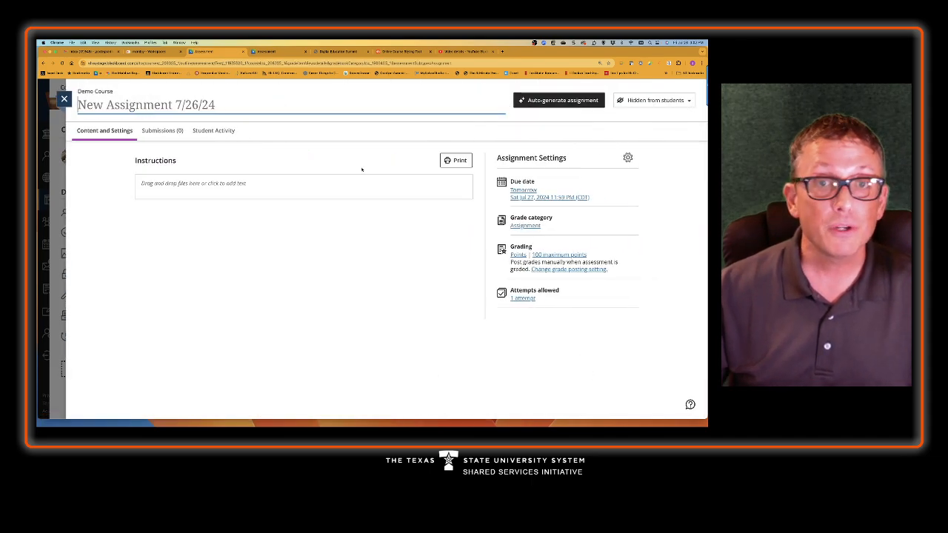
# Draft assignment instructions with "Reflection paper instructions:" styled as a header above the pasted "Lorem ipsum" paragraph.
pyautogui.click(322, 182)
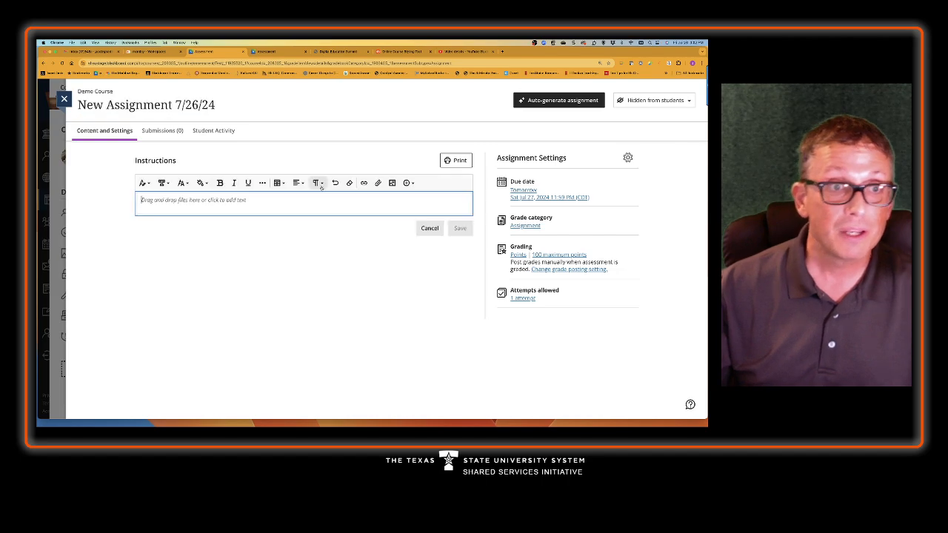
pyautogui.write('R')
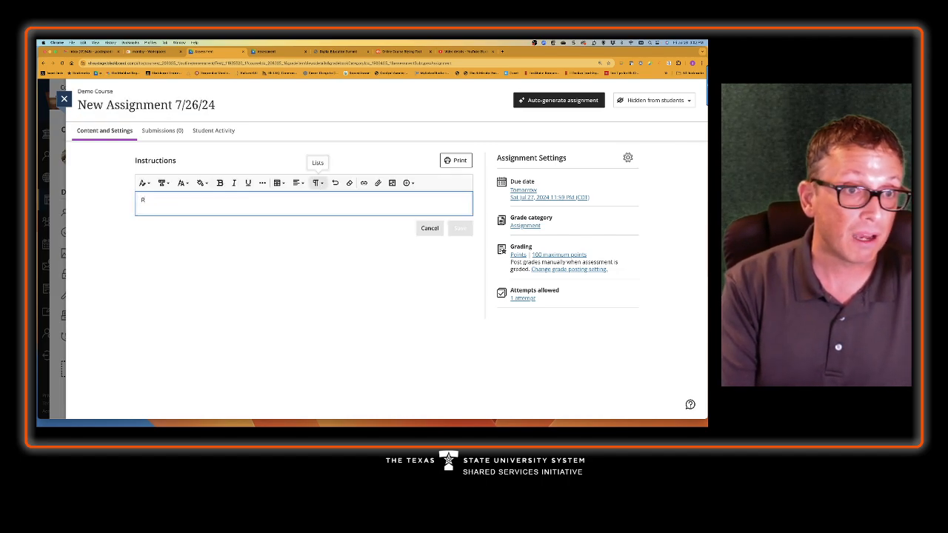
pyautogui.write('eflection paper')
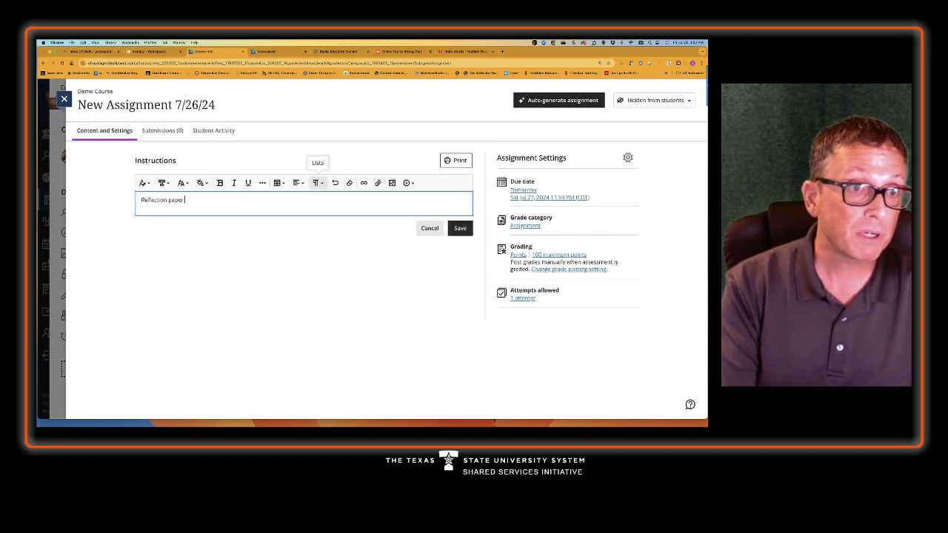
pyautogui.write(' instructions')
pyautogui.press('Return')
pyautogui.write('Lorem ipsum odor amet, consectetuer adipiscing elit. Eros per blandit nec, et potenti morbi placerat. Mus rutrum pretium posuere vehicula, facilisis condimentum. Et tortor et fermentum ridiculus sit nascetur. Mattis ad torquent in metus leo natoque. Porta laoreet hac litora; platea proin eros. Nulla faucibus ridiculus posuere habitant tristique maecenas fames accumsan fermentum.')
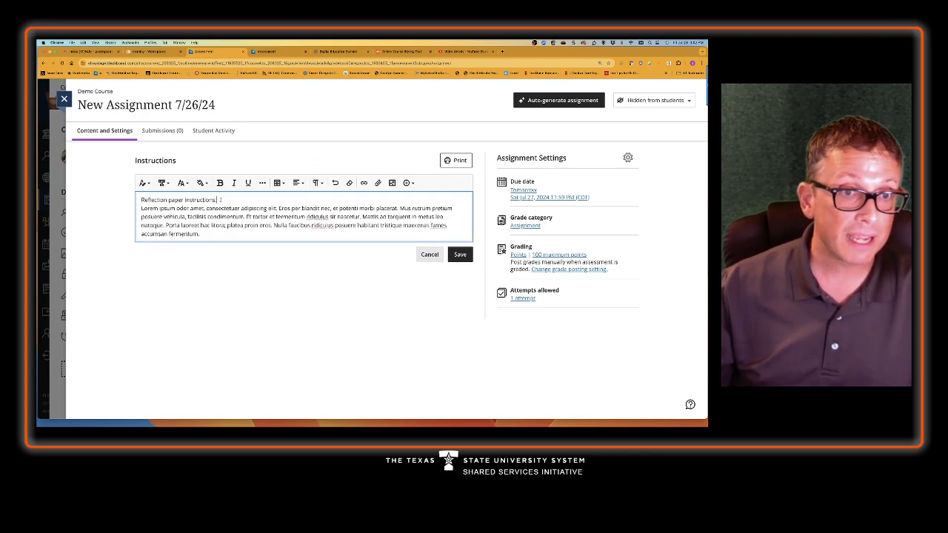
pyautogui.moveTo(219, 199); pyautogui.dragTo(123, 196)
pyautogui.click(142, 183)
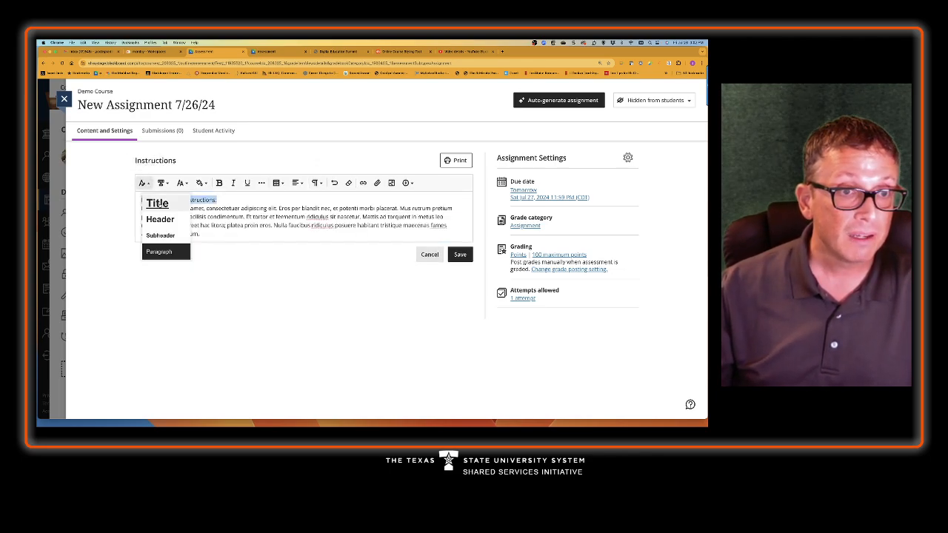
pyautogui.click(163, 218)
# Rename the new assignment as "Reflection paper".
pyautogui.click(146, 104)
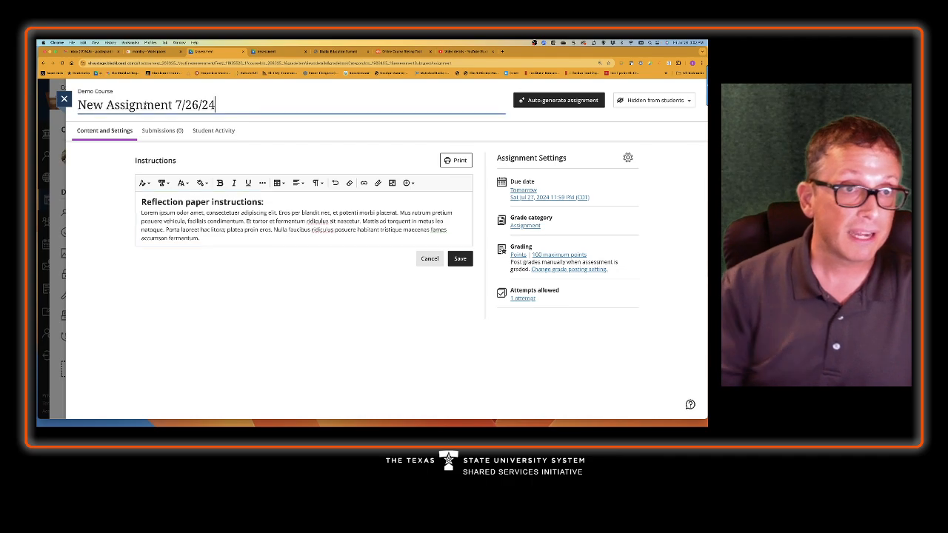
pyautogui.hotkey('ctrl', 'a')
pyautogui.write('R')
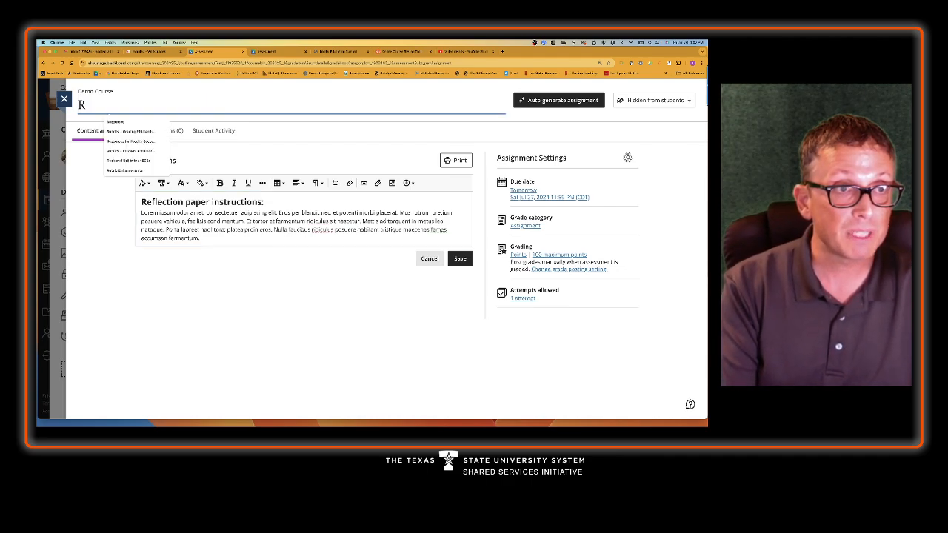
pyautogui.write('eflection pap')
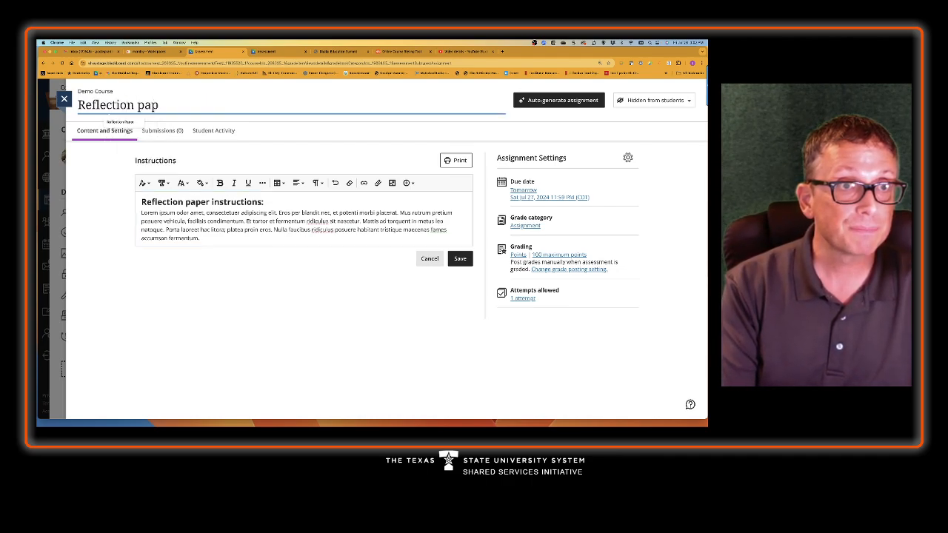
pyautogui.write('er')
pyautogui.press('BackSpace')
pyautogui.write('er')
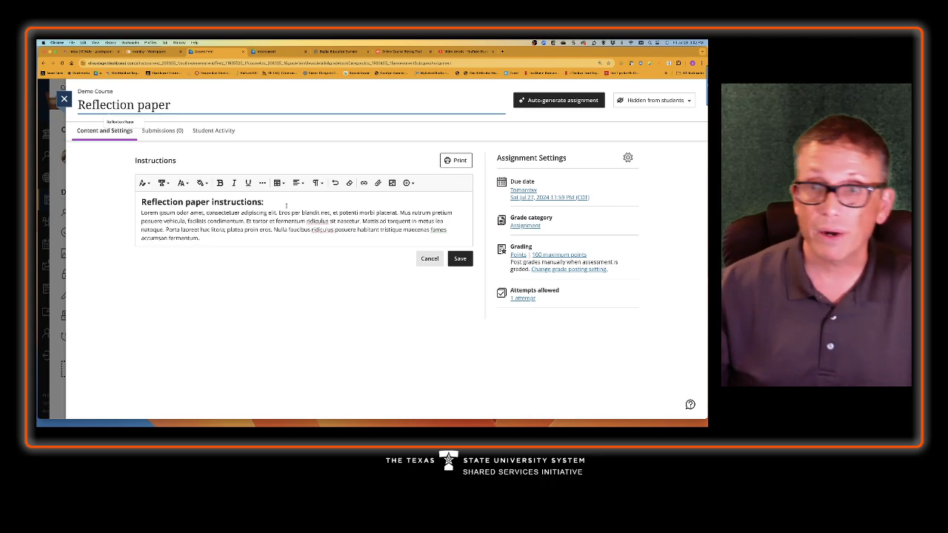
# Set the assignment's due date to 8/2/24 and its maximum points to 25, and save the settings.
pyautogui.click(536, 197)
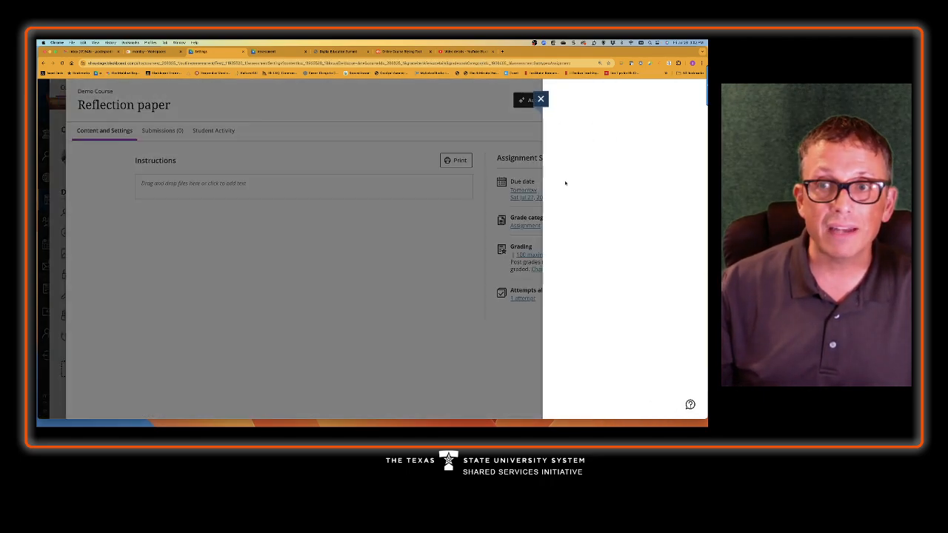
pyautogui.click(614, 171)
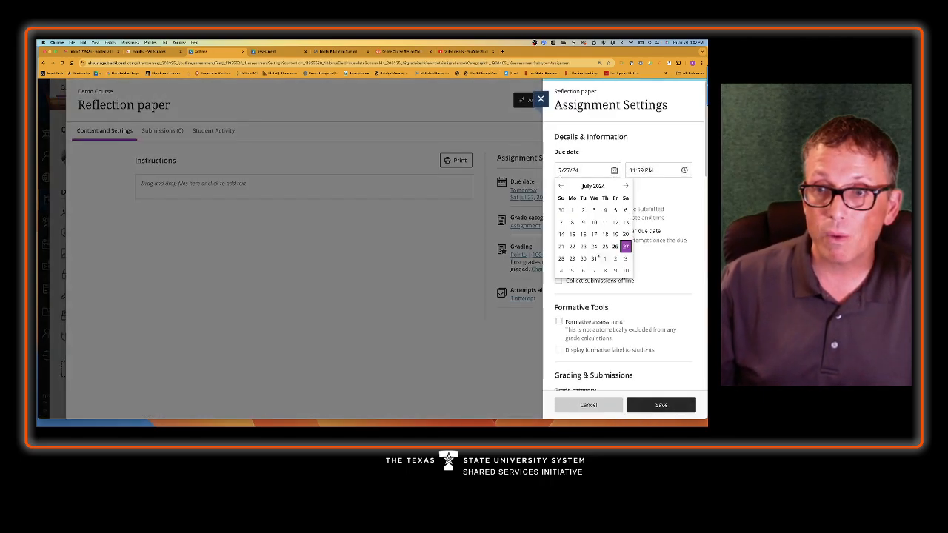
pyautogui.click(616, 260)
pyautogui.scroll(-5, 616, 261)
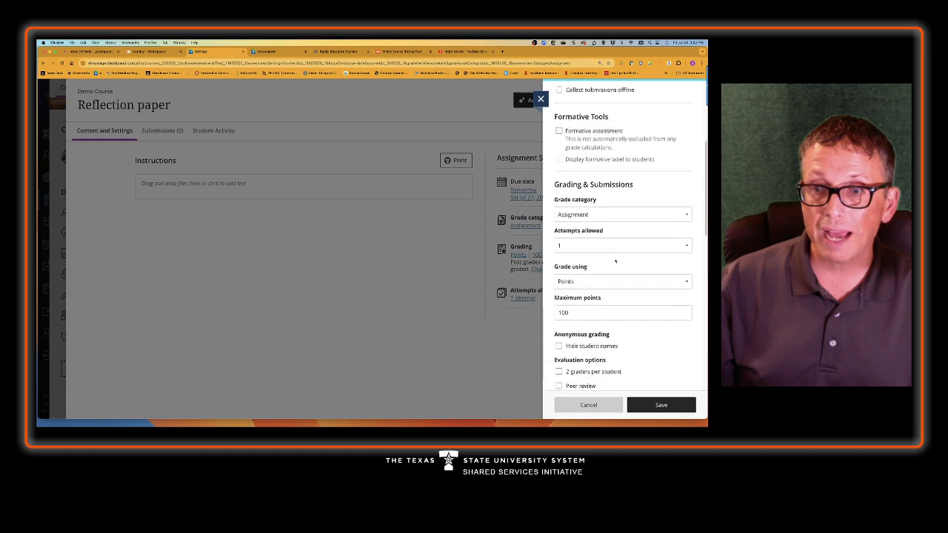
pyautogui.click(577, 298)
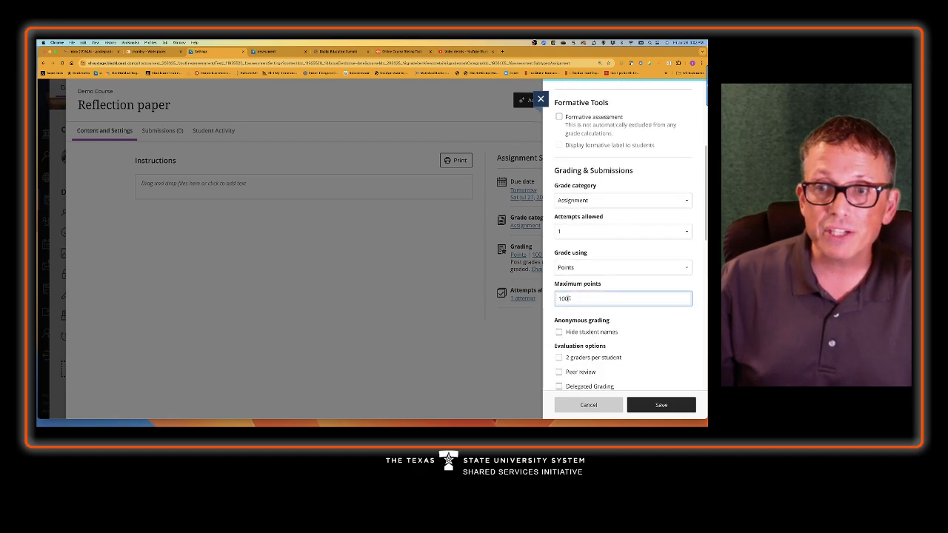
pyautogui.click(660, 404)
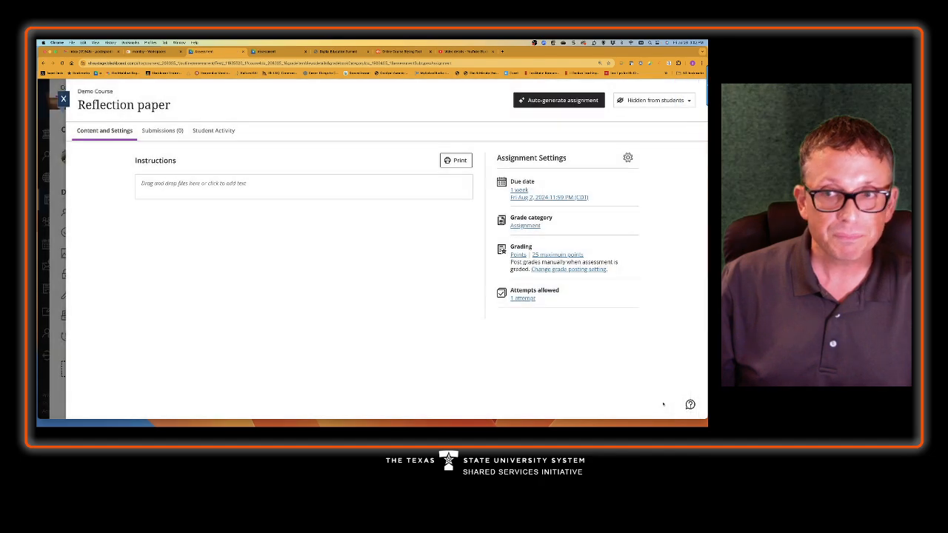
# Enter "Reflection paper instructions:" in the assignment's instructions field, followed by the "Lorem ipsum" paragraph on a new line.
pyautogui.click(301, 185)
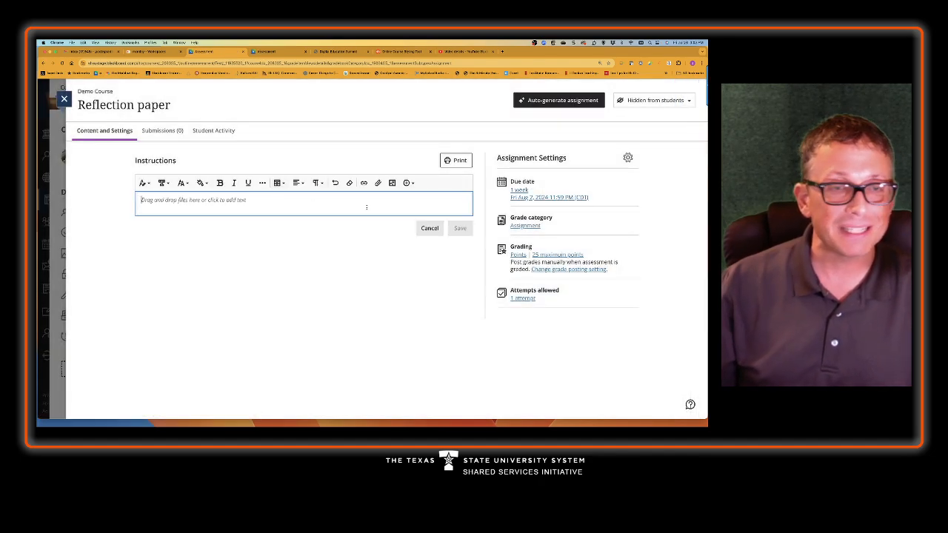
pyautogui.write('Re')
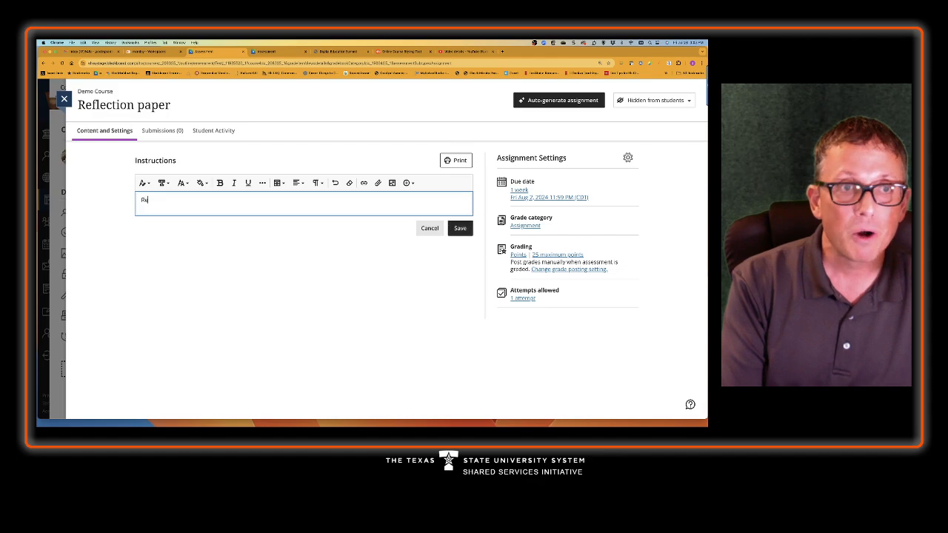
pyautogui.write('flection paper ')
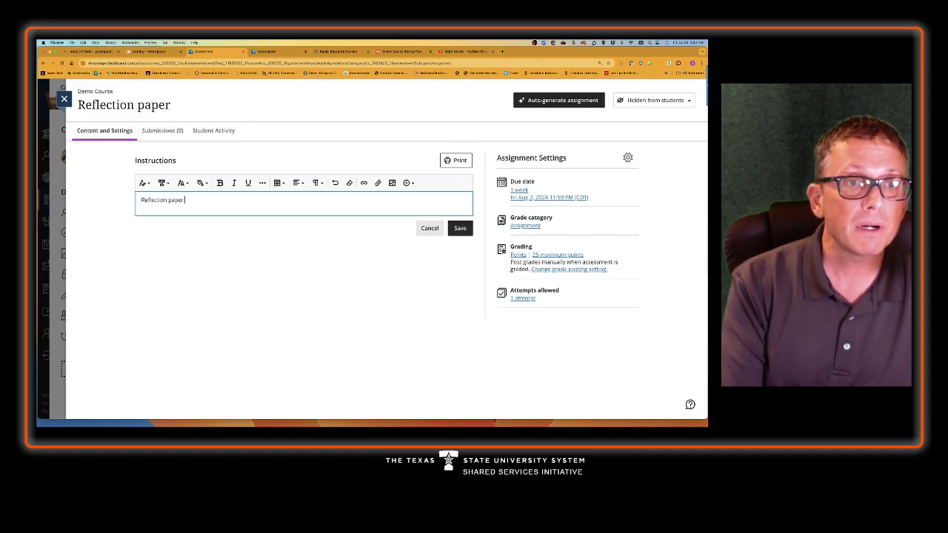
pyautogui.write('instructions:')
pyautogui.press('Return')
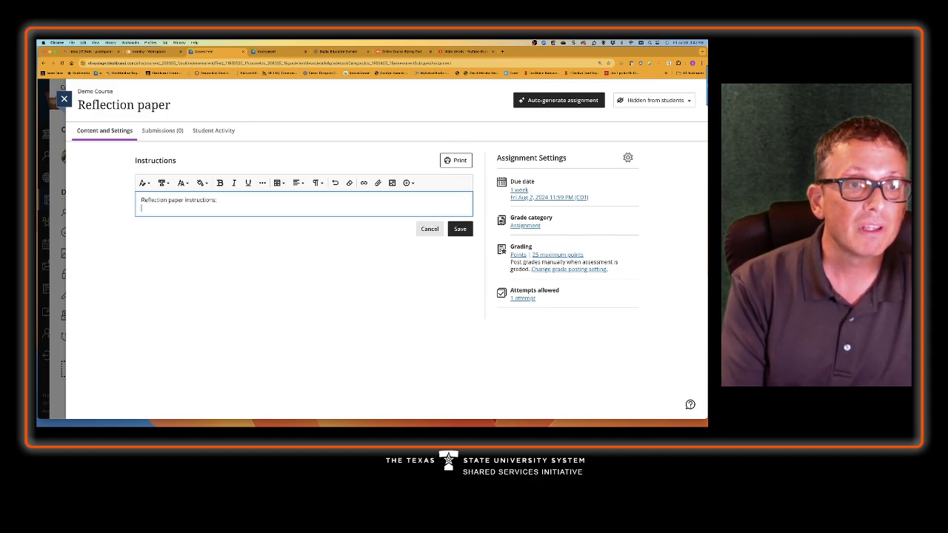
pyautogui.write('Lorem ipsum odor amet, consectetuer adipiscing elit. Eros per blandit nec, et potenti morbi placerat. Mus rutrum pretium posuere vehicula, facilisis condimentum. Et tortor et fermentum ridiculus sit nascetur. Mattis ad torquent in metus leo natoque. Porta laoreet hac litora; platea proin eros. Nulla faucibus ridiculus posuere habitant tristique maecenas fames accumsan fermentum.')
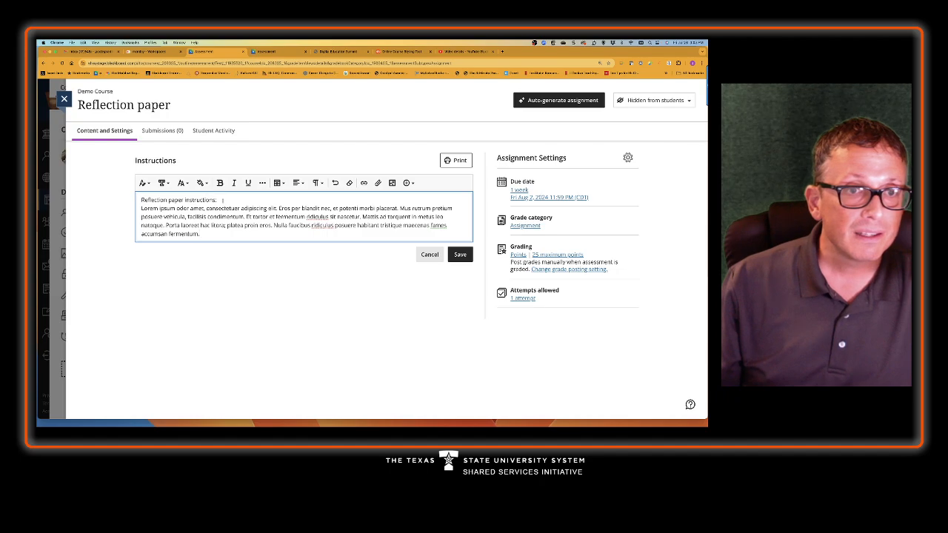
# Format the "Reflection paper instructions:" line with the Header style and save the instructions.
pyautogui.moveTo(223, 200); pyautogui.dragTo(141, 200)
pyautogui.click(142, 183)
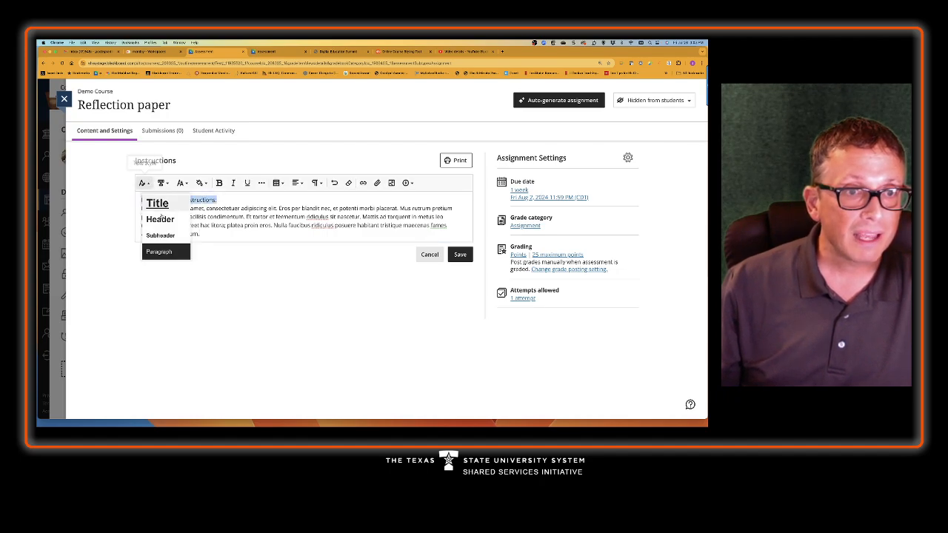
pyautogui.click(167, 224)
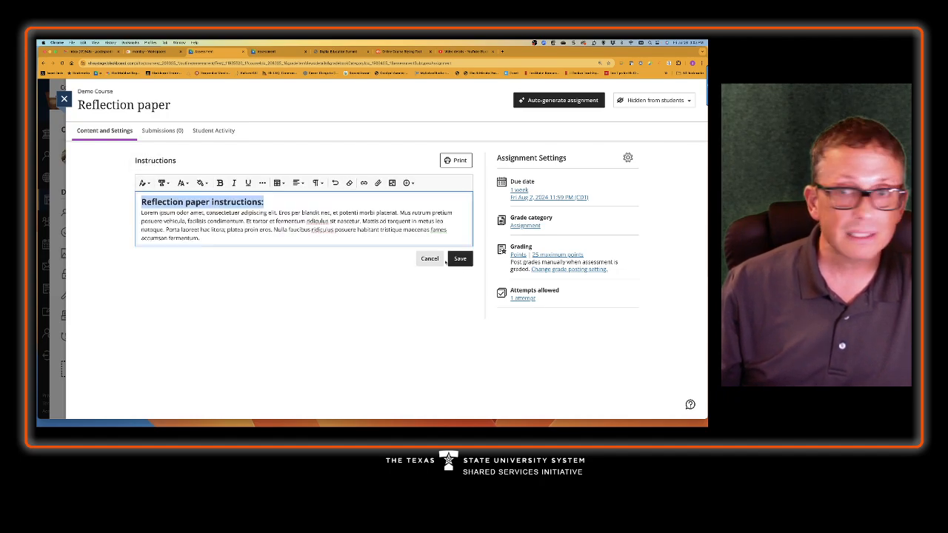
pyautogui.click(460, 255)
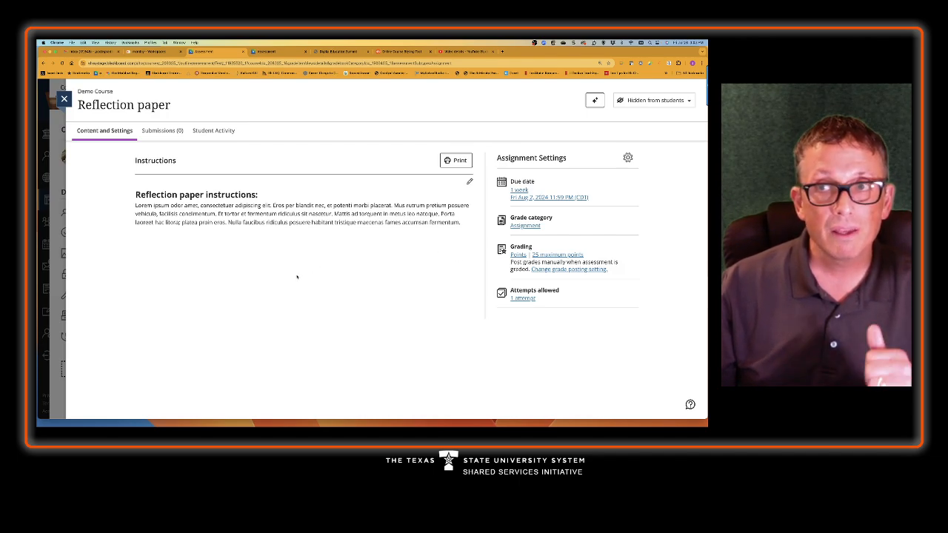
# Make the Reflection paper assignment visible to students and close it to return to the course content.
pyautogui.click(636, 100)
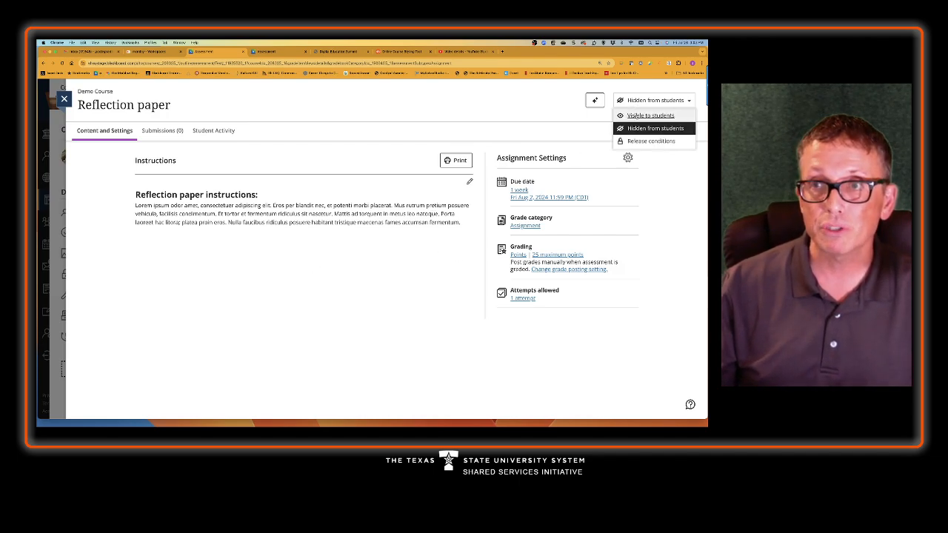
pyautogui.click(641, 116)
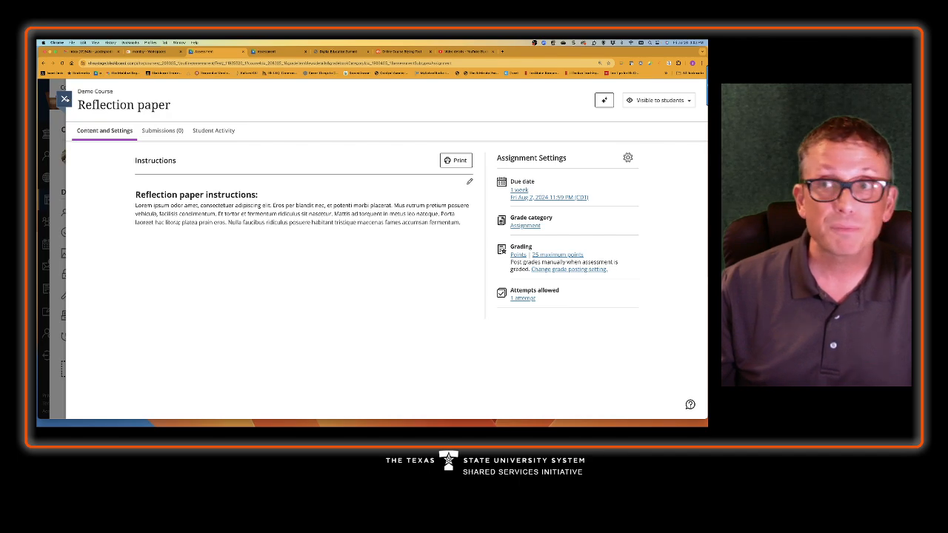
pyautogui.click(66, 98)
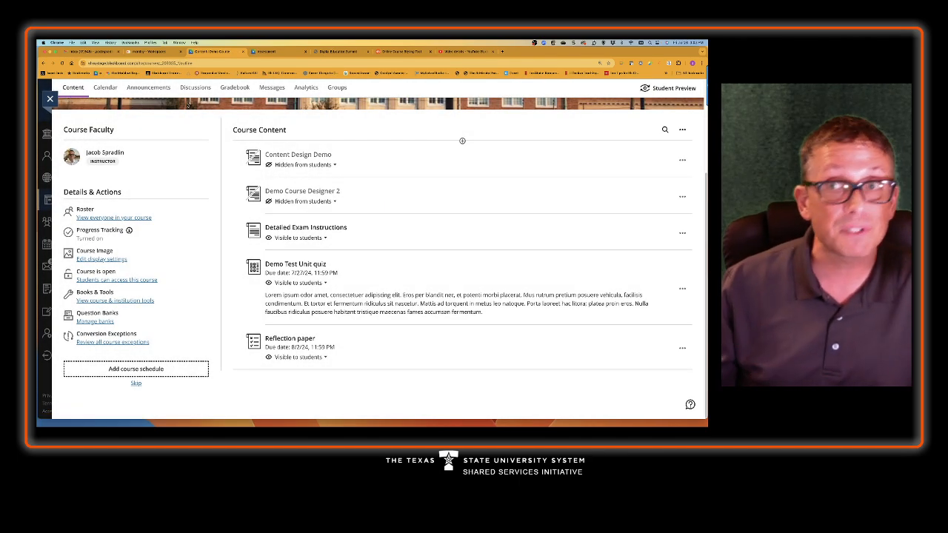
# Start a student preview of the course and examine how the exam instructions, quiz and Reflection paper are listed for students.
pyautogui.scroll(3, 187, 104)
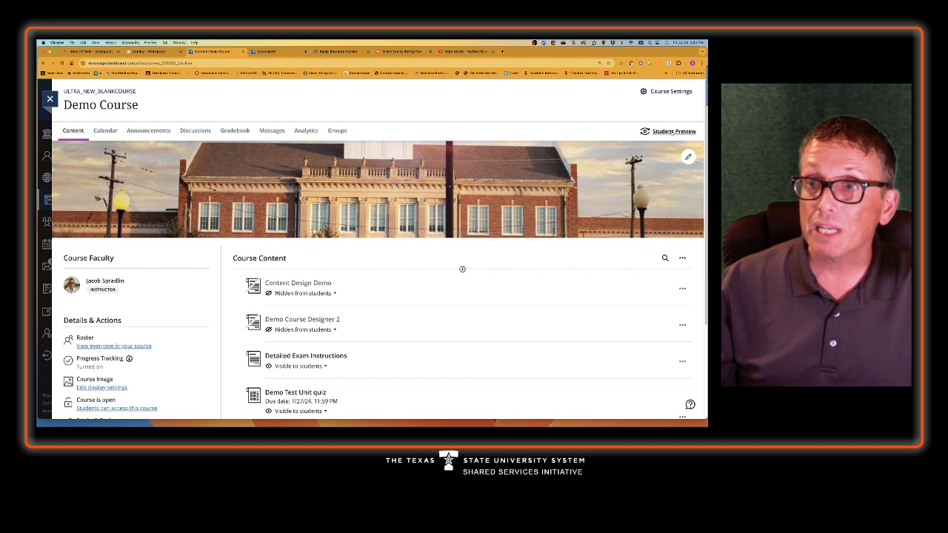
pyautogui.click(672, 131)
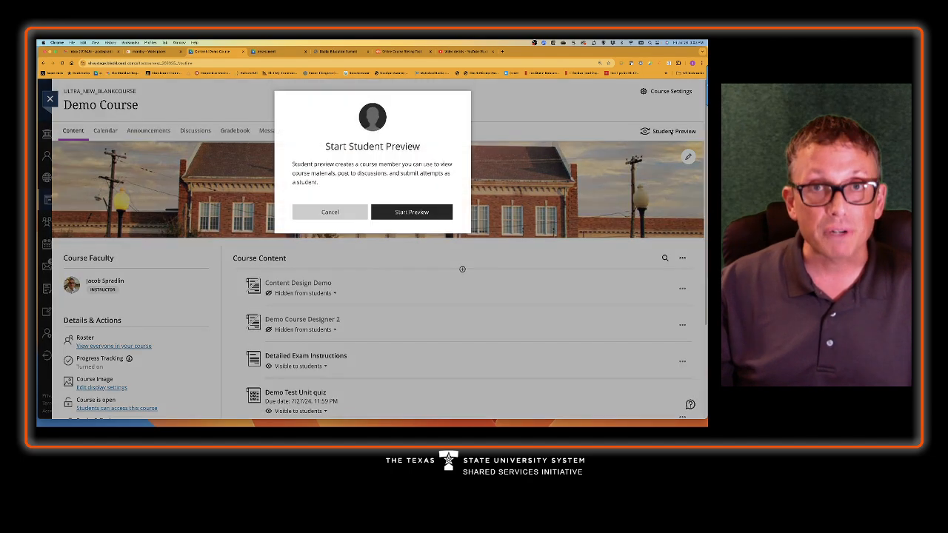
pyautogui.click(409, 212)
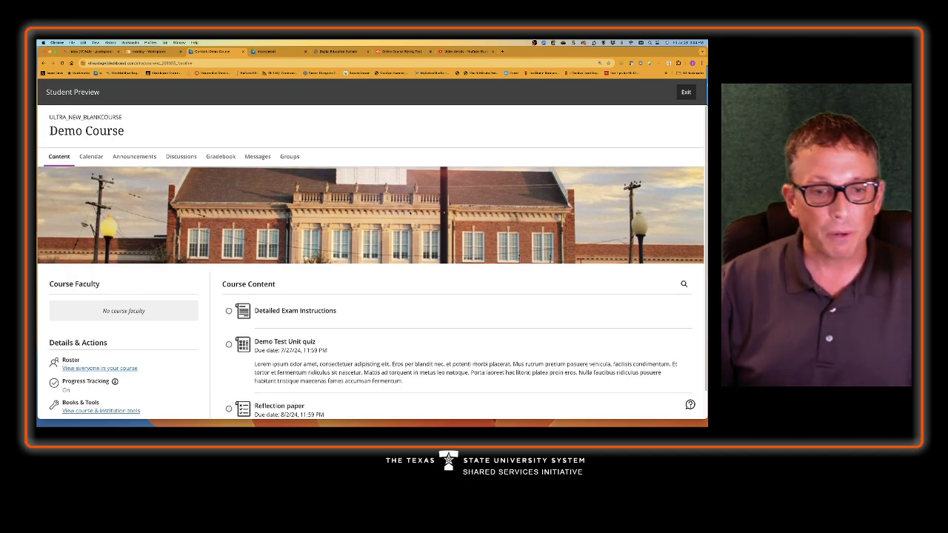
pyautogui.scroll(-1, 415, 222)
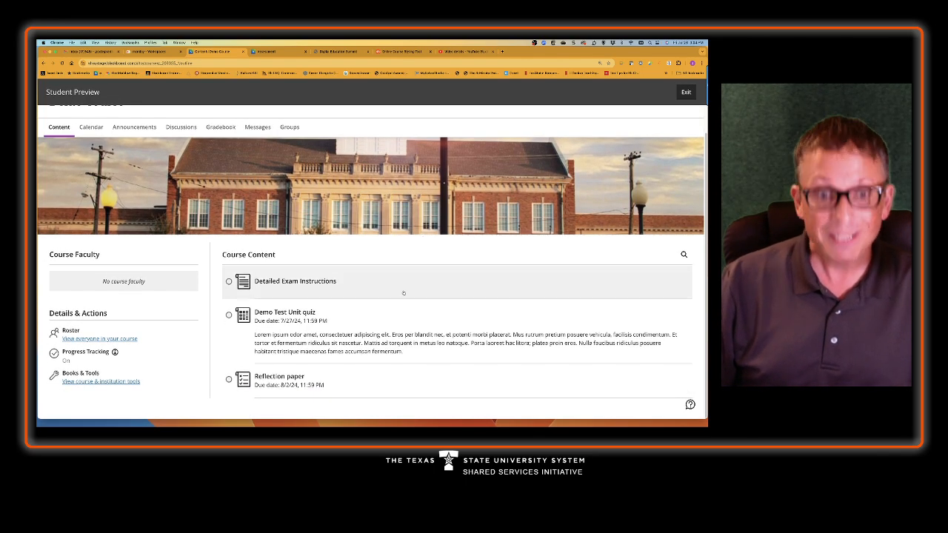
pyautogui.scroll(1, 426, 339)
pyautogui.scroll(1, 426, 339)
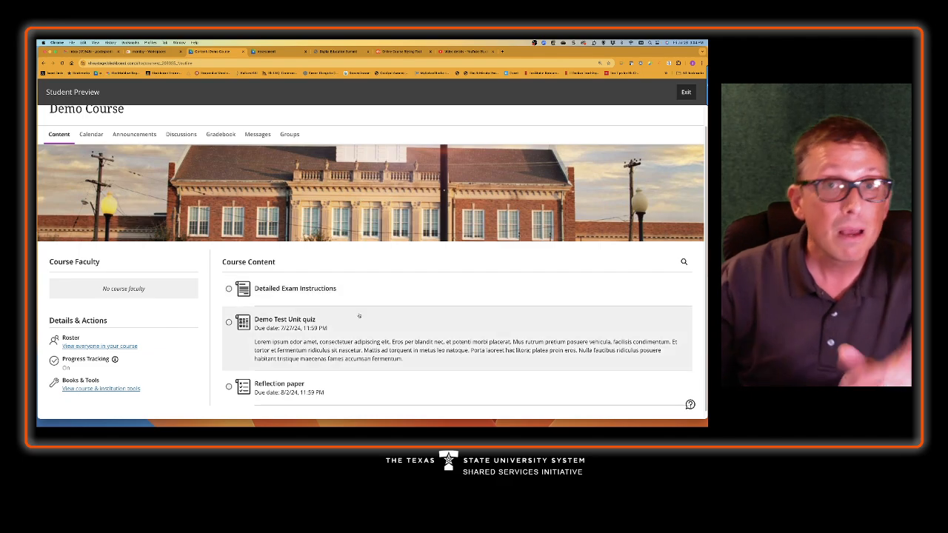
pyautogui.scroll(1, 373, 326)
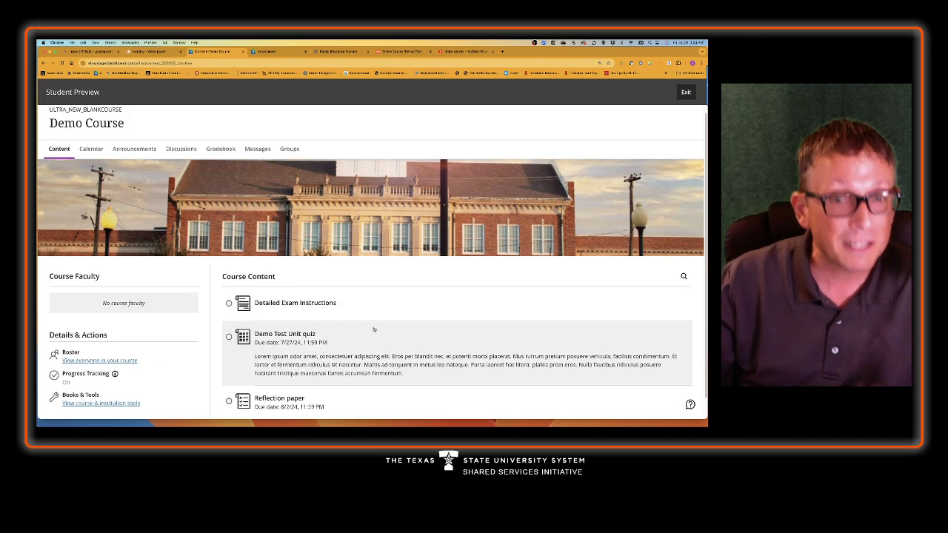
pyautogui.scroll(-2, 373, 330)
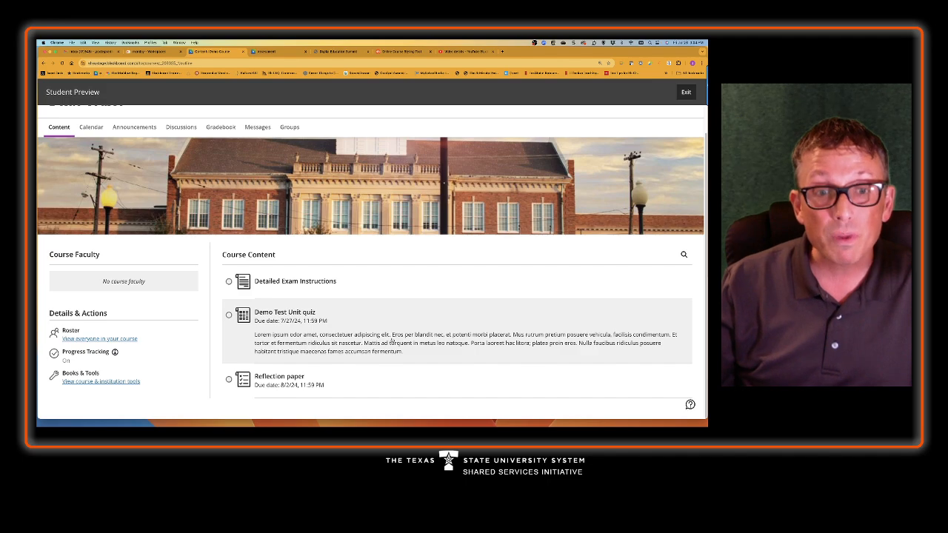
# Examine the Demo Test Unit quiz's details and description as a student without starting an attempt, and close them.
pyautogui.click(392, 341)
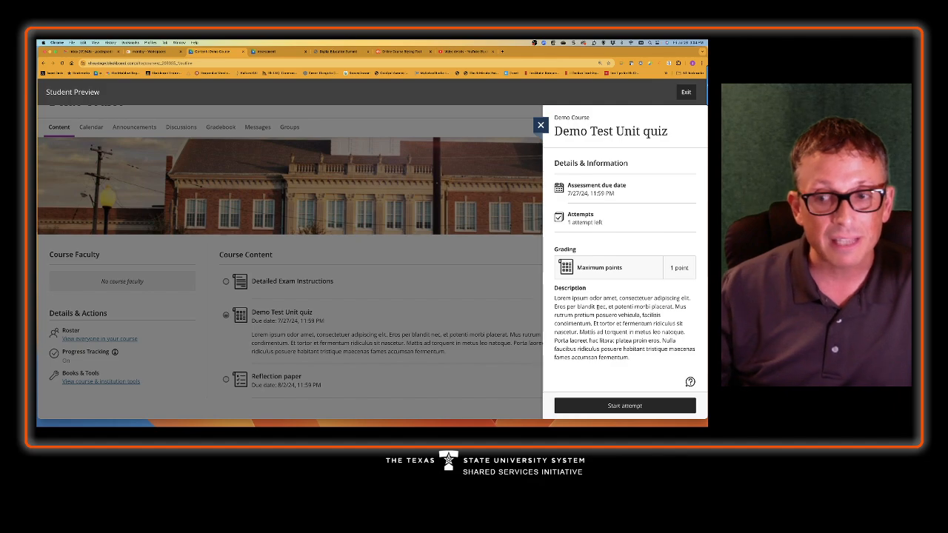
pyautogui.click(611, 403)
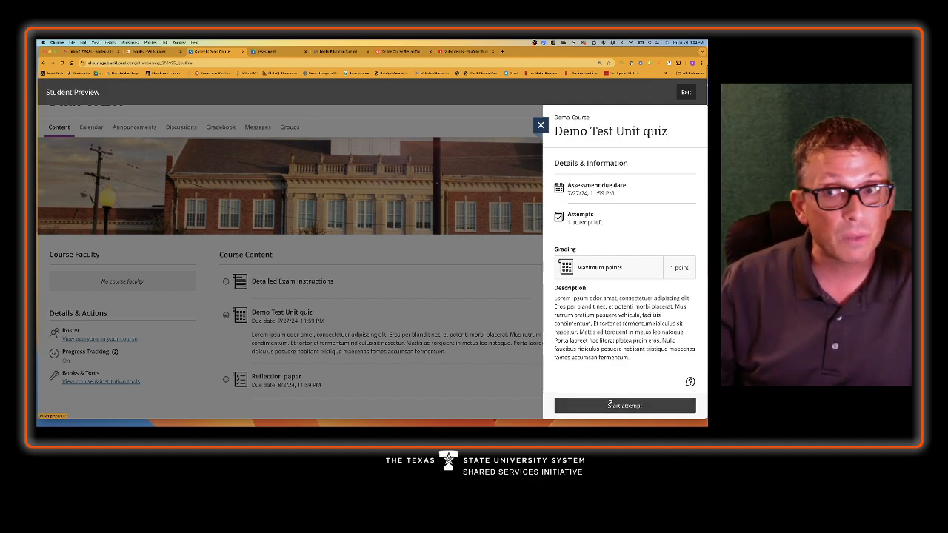
pyautogui.click(541, 125)
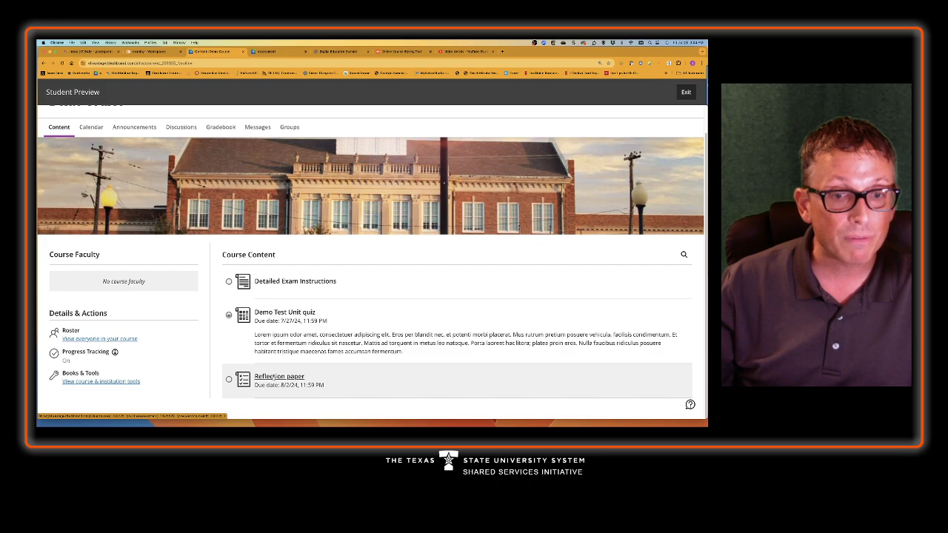
# View the Reflection paper's details and assignment instructions as a student, and close the assignment.
pyautogui.click(274, 377)
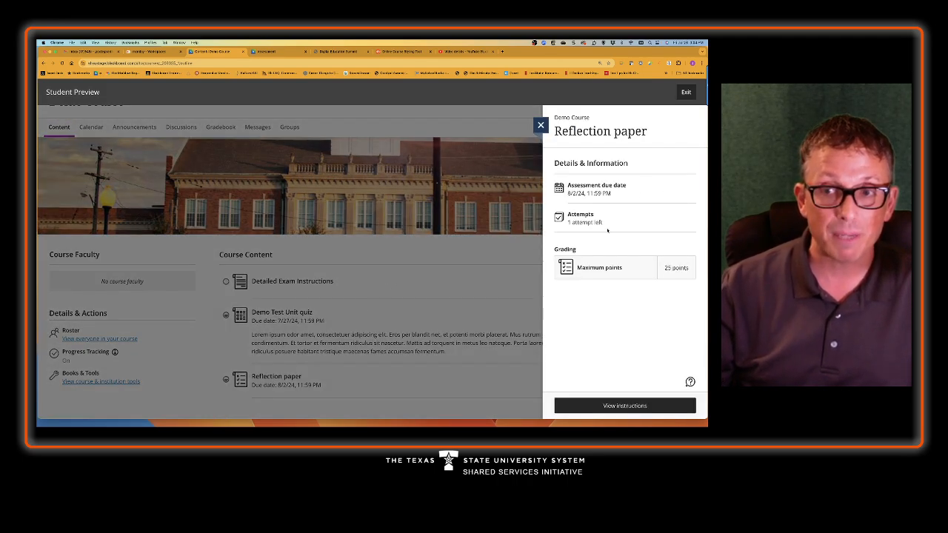
pyautogui.click(625, 405)
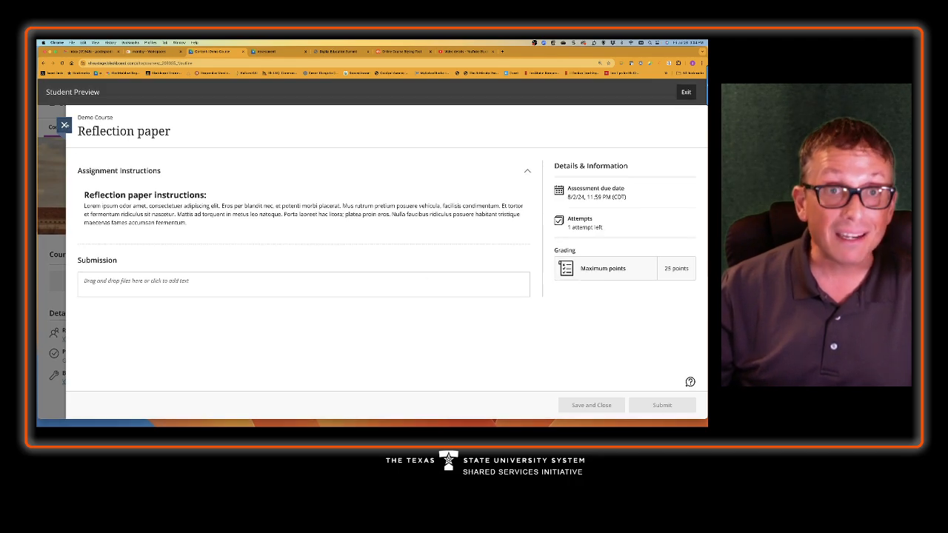
pyautogui.click(64, 125)
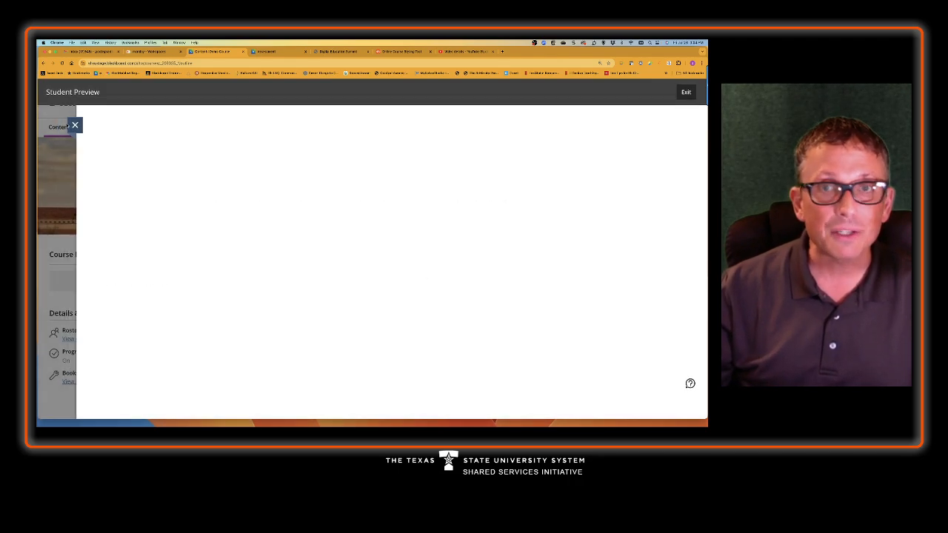